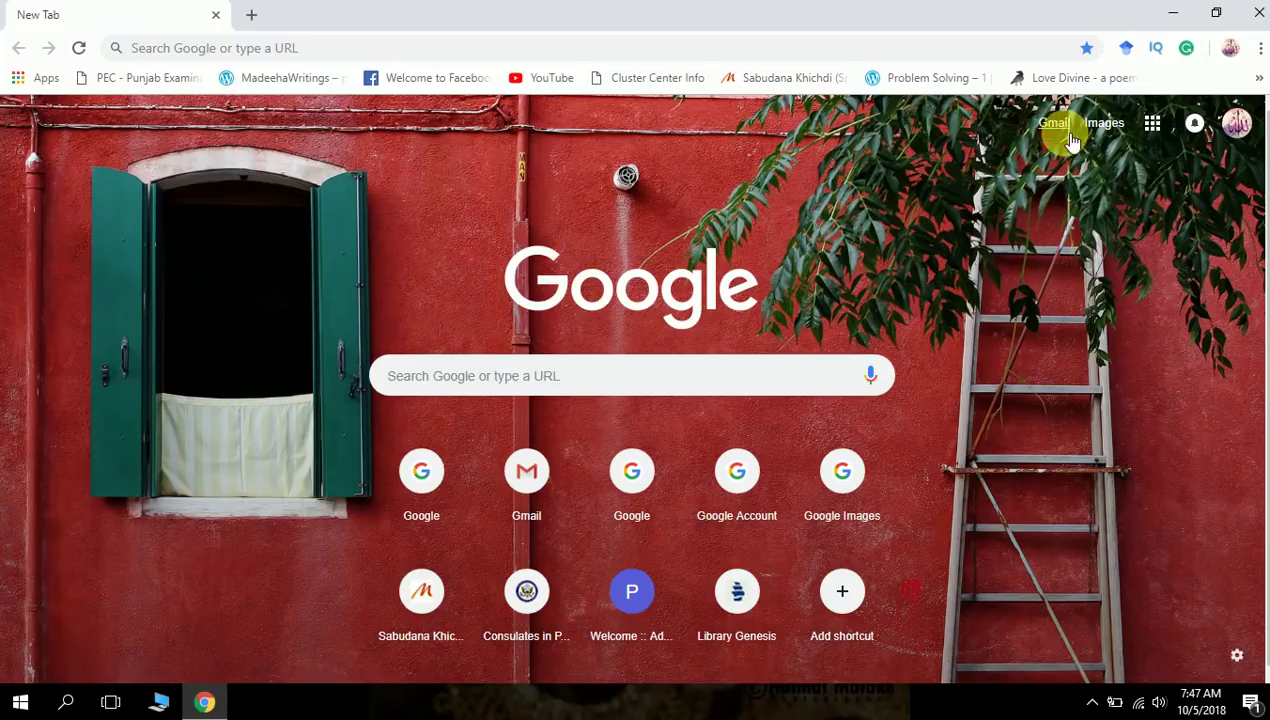
- Open Gmail from the New Tab page and expand More to list Snoozed, Important, Chats and Spam
left_click(1062, 130)
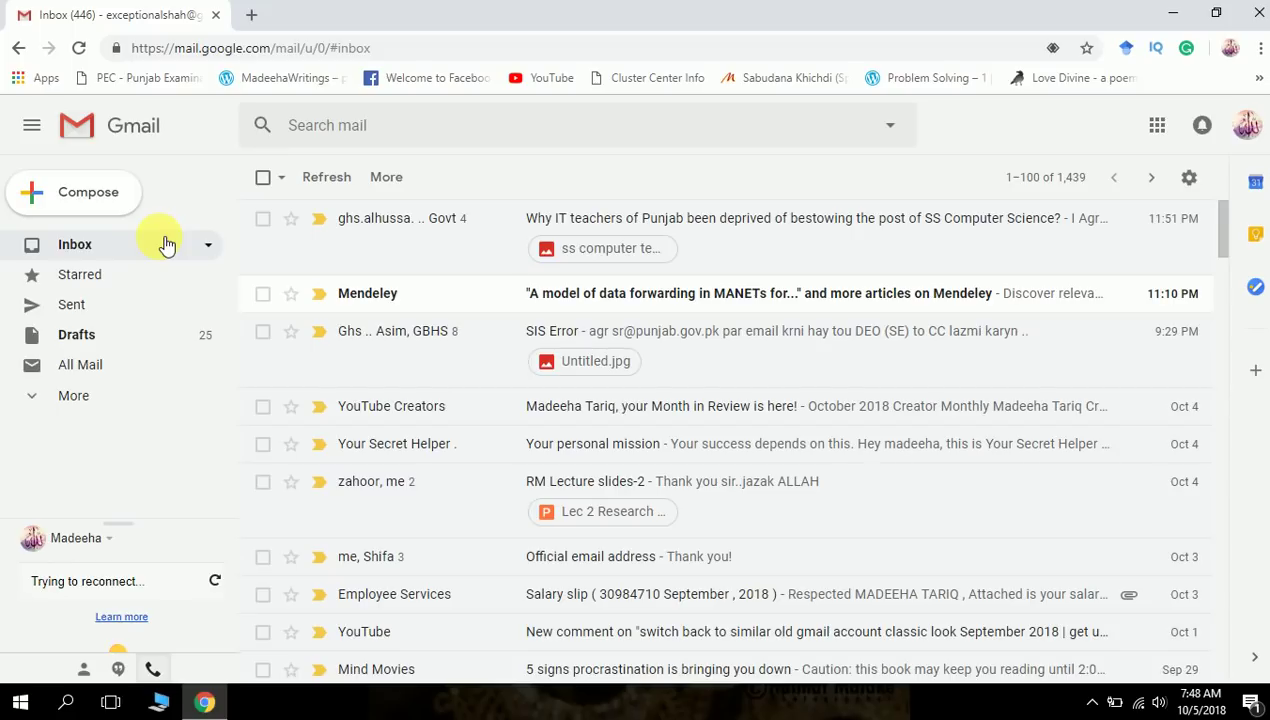
left_click(38, 405)
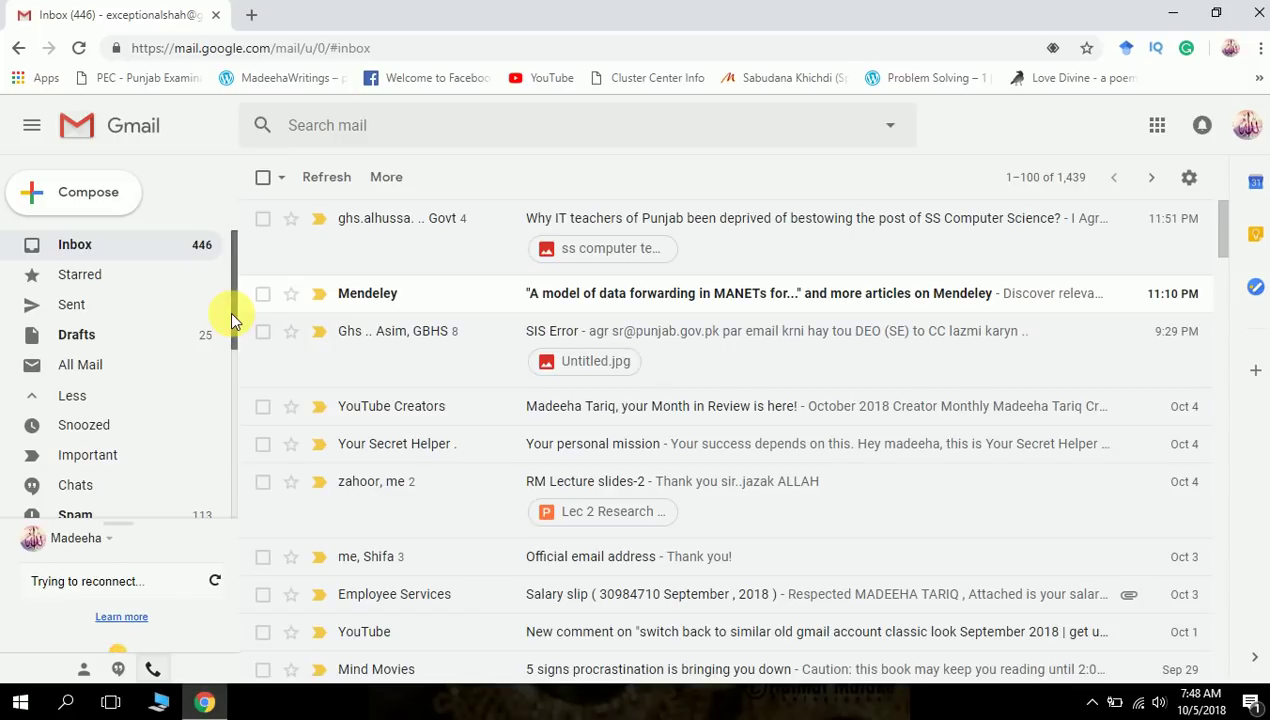
mouse_move(229, 311)
left_mouse_down()
mouse_move(230, 442)
mouse_move(228, 320)
left_mouse_up()
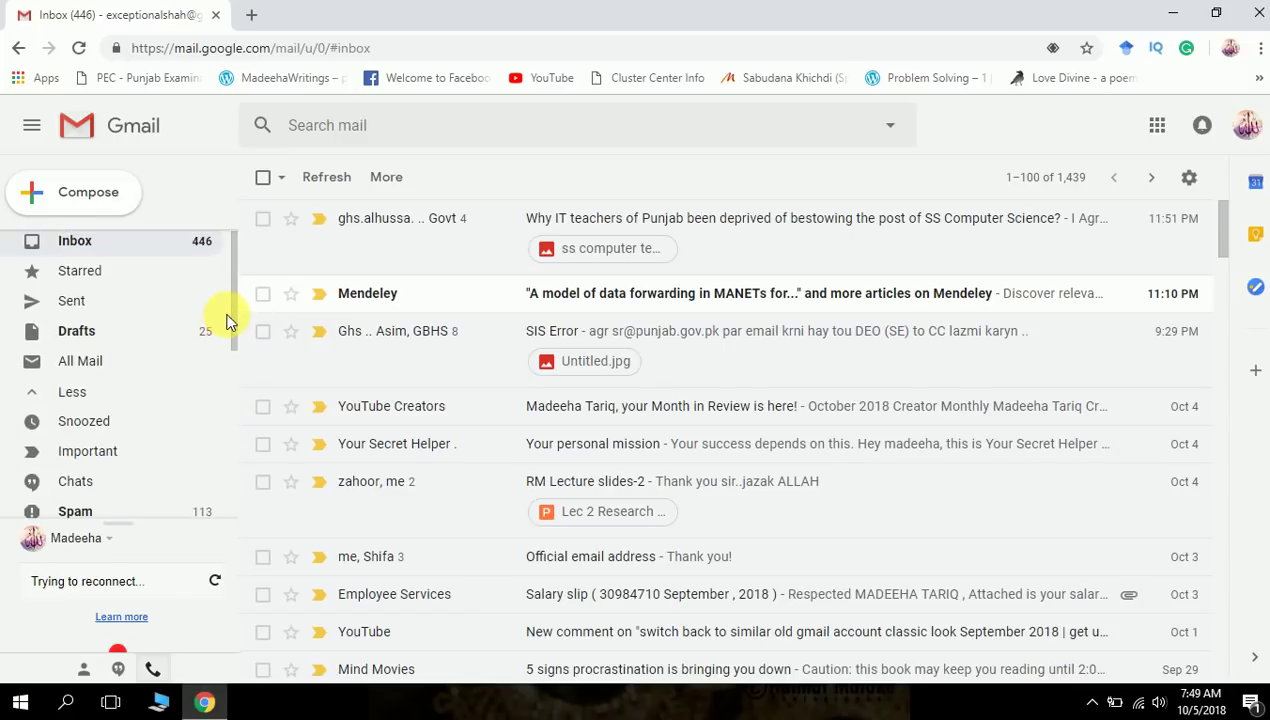
- Set Gmail's display density to Compact, then open the Mendeley Dead Reckoning email and return to Inbox
left_click(1190, 178)
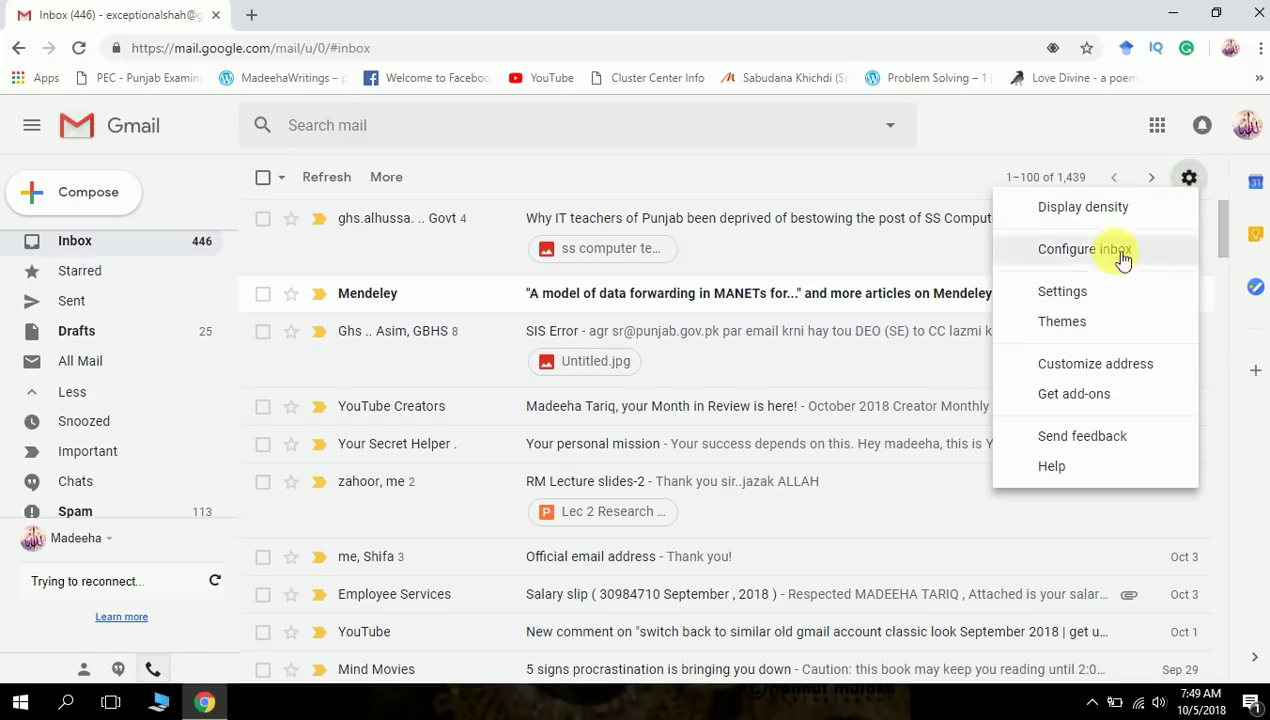
left_click(1100, 207)
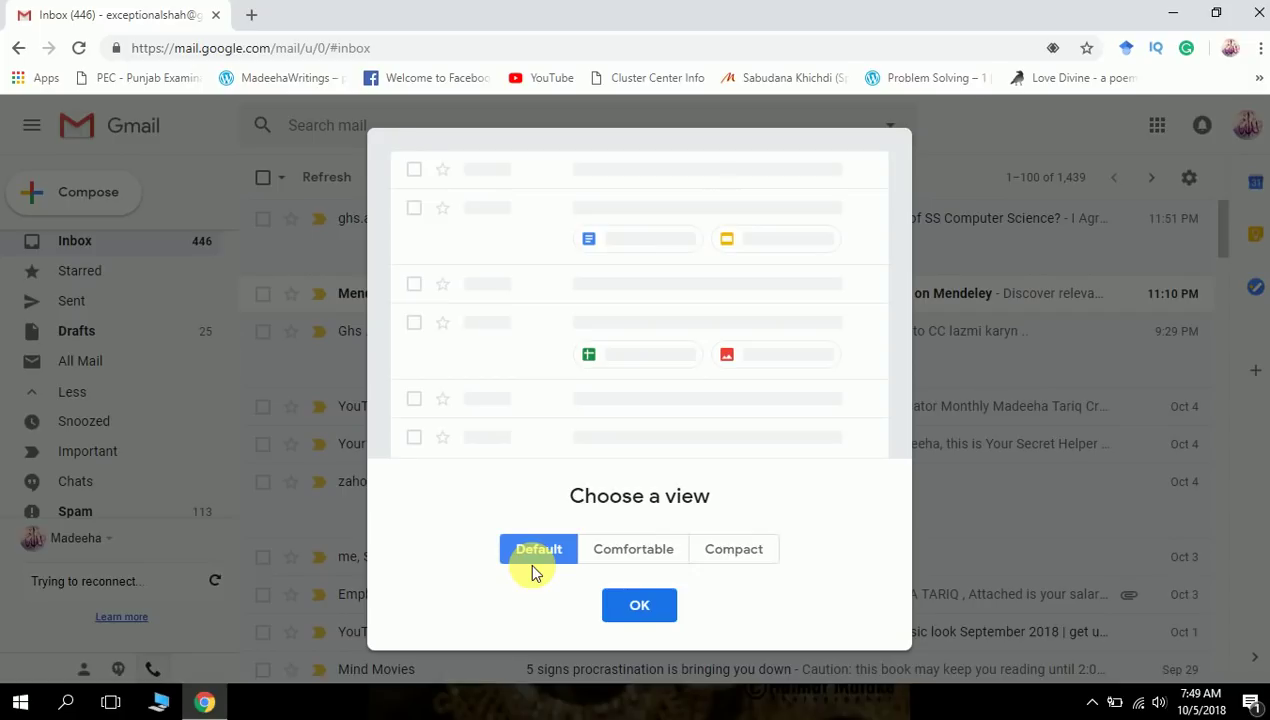
left_click(740, 560)
left_click(635, 615)
left_click(637, 612)
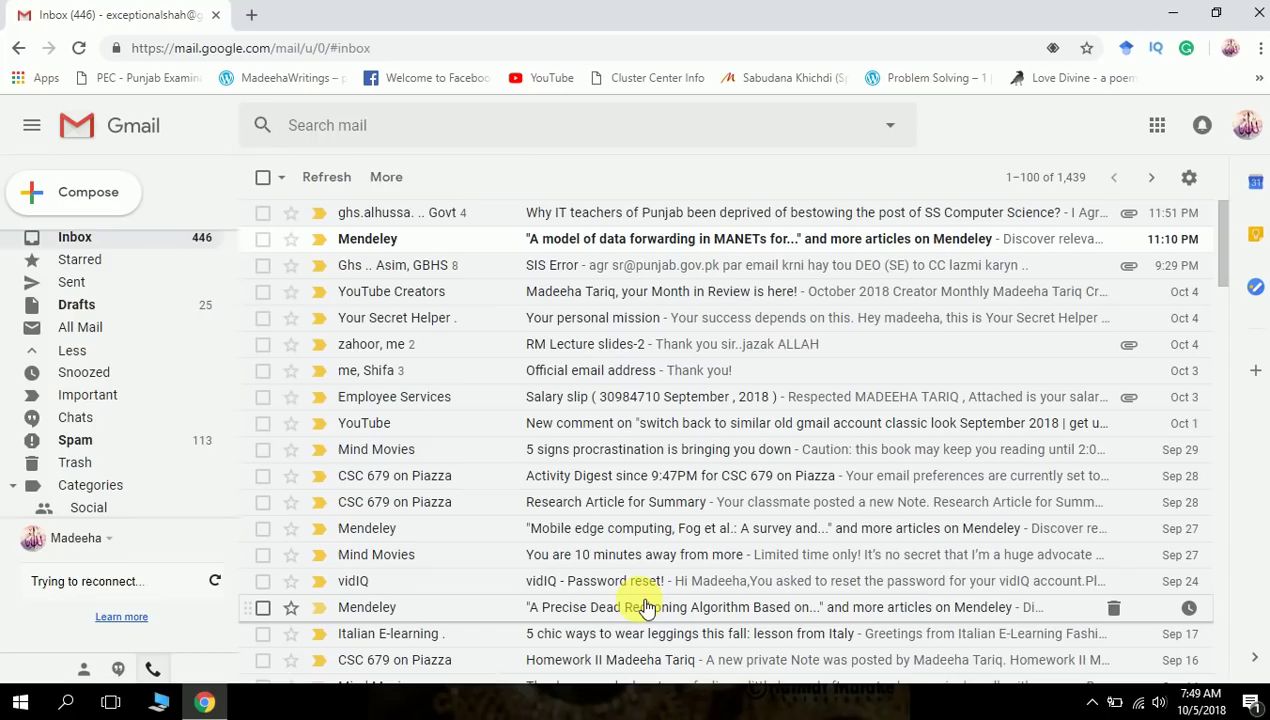
left_click(645, 607)
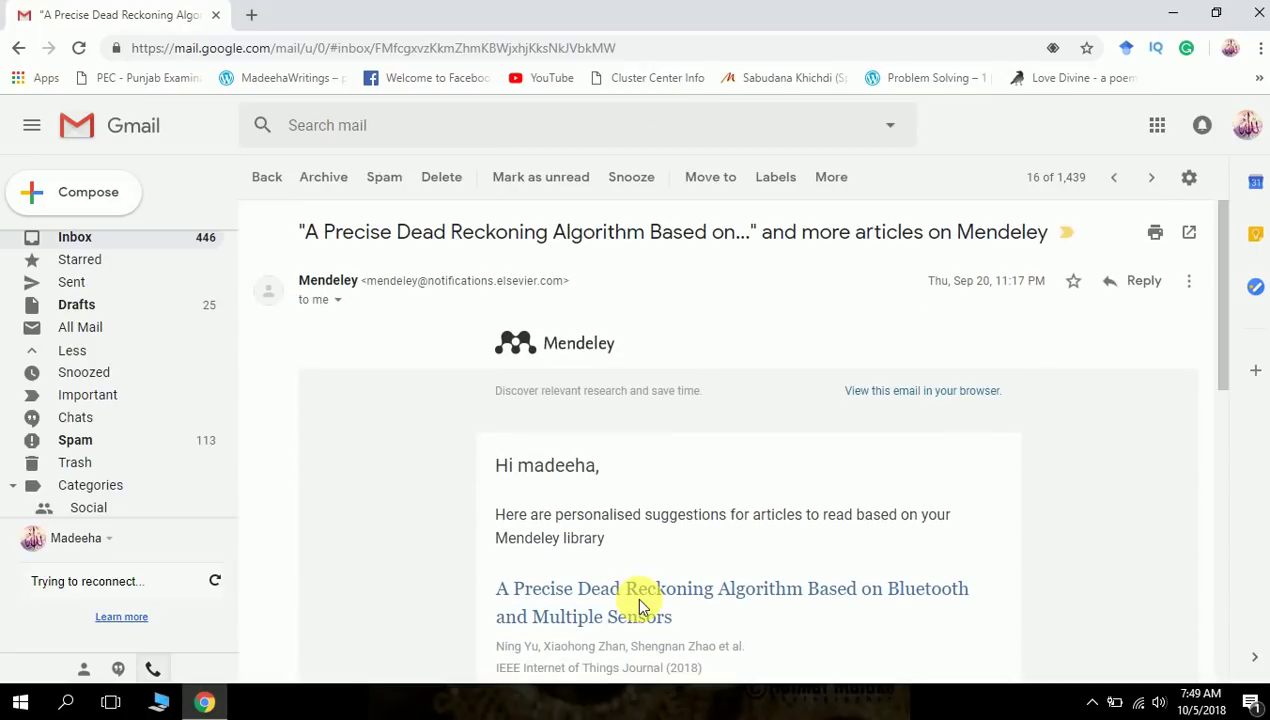
left_click(112, 240)
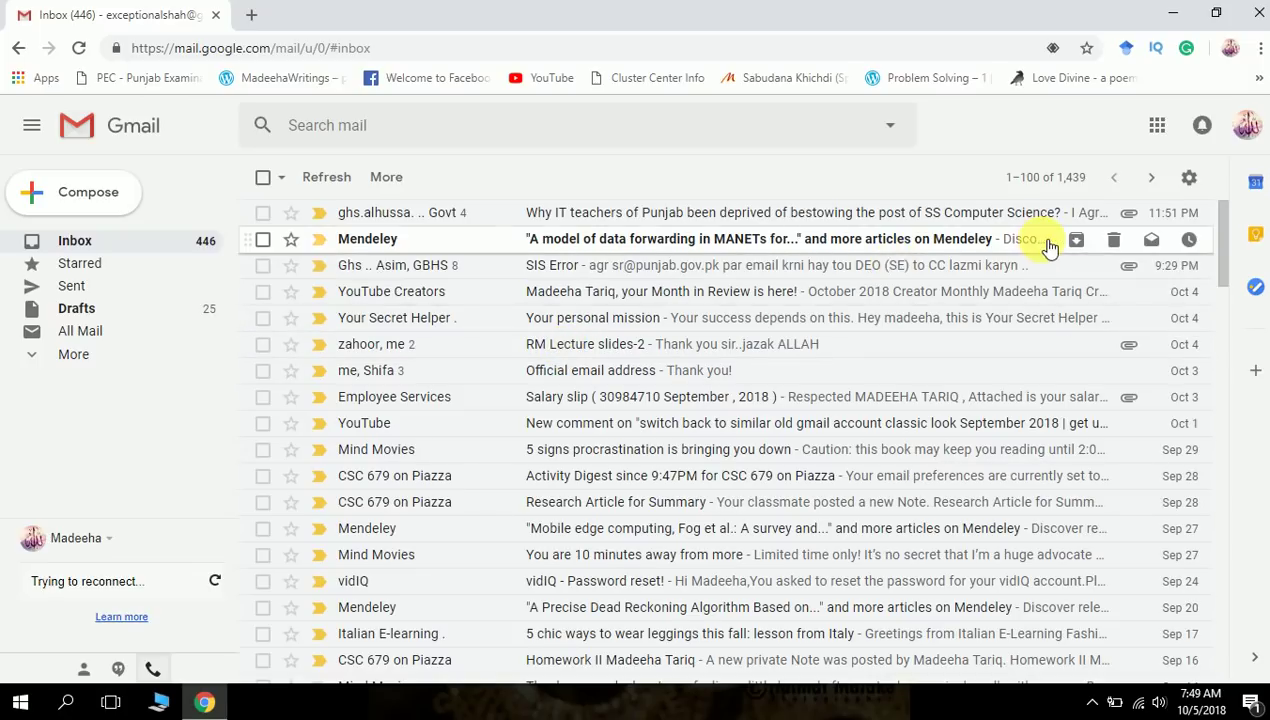
- Choose the High Contrast tile in the theme grid and save it as the Gmail theme
left_click(1190, 182)
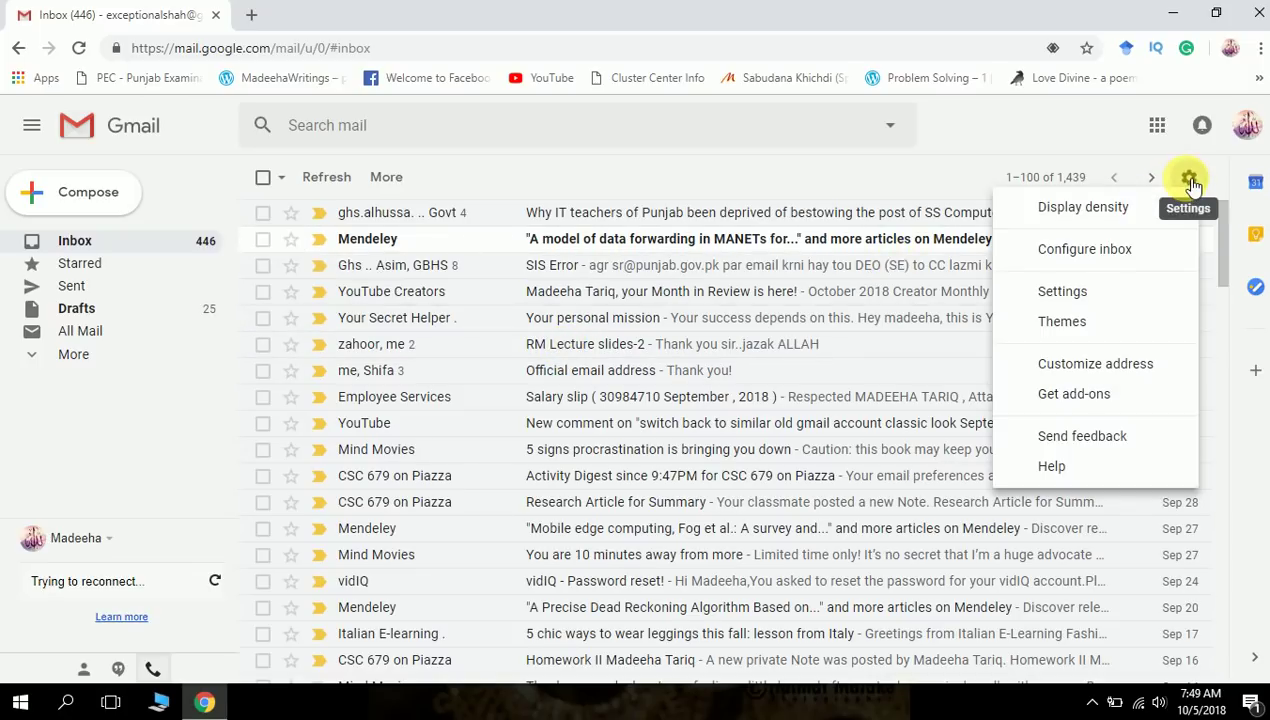
left_click(1097, 324)
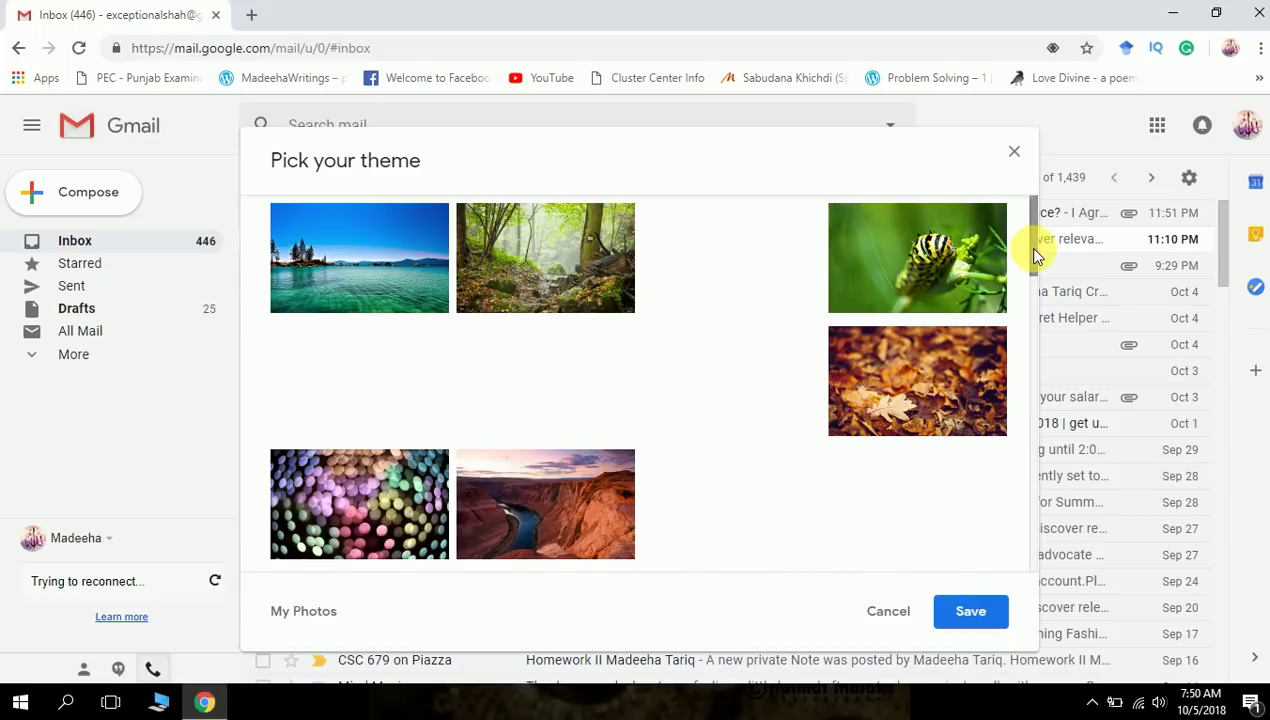
left_click_drag(1035, 255, 1035, 390)
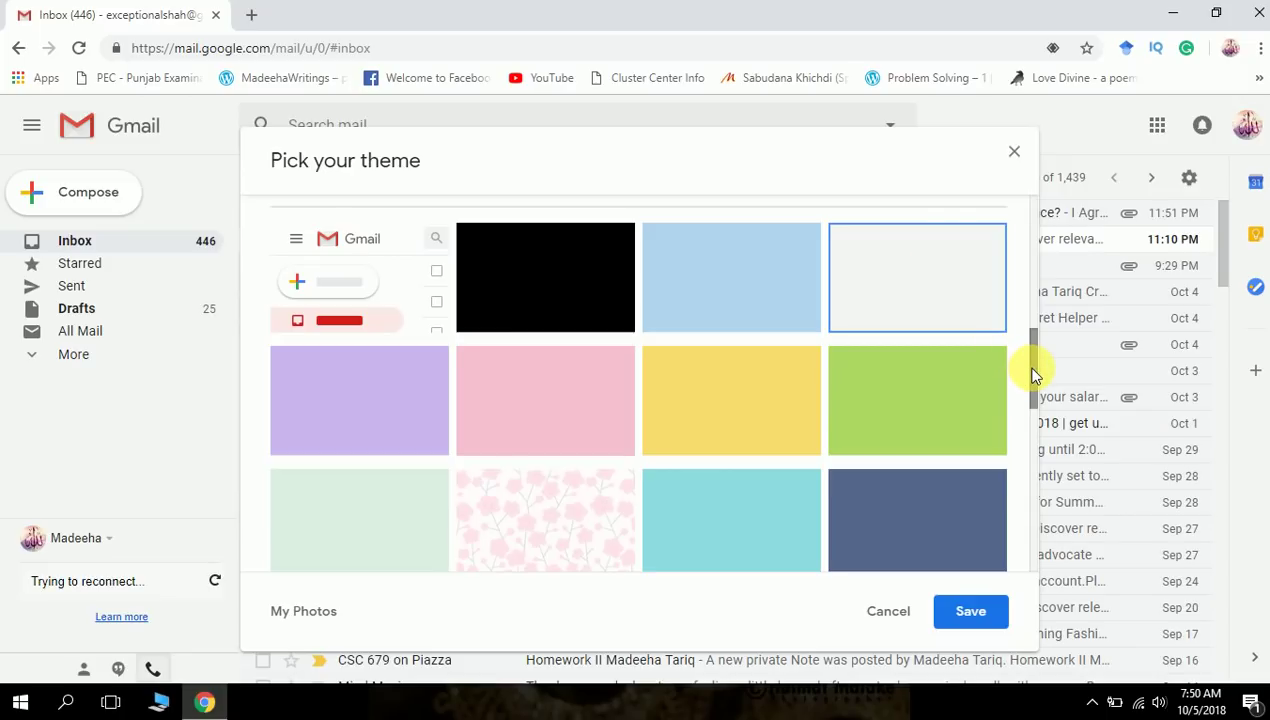
left_click_drag(1033, 375, 1030, 452)
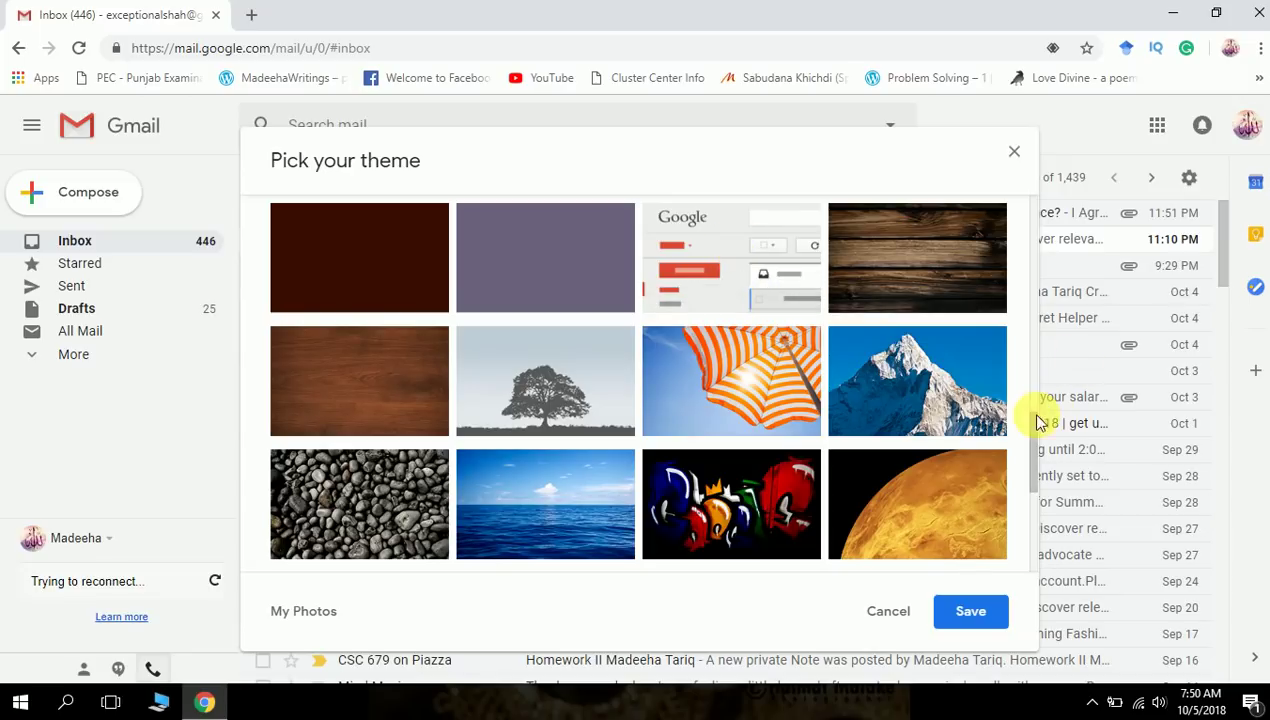
left_click_drag(1035, 428, 1029, 340)
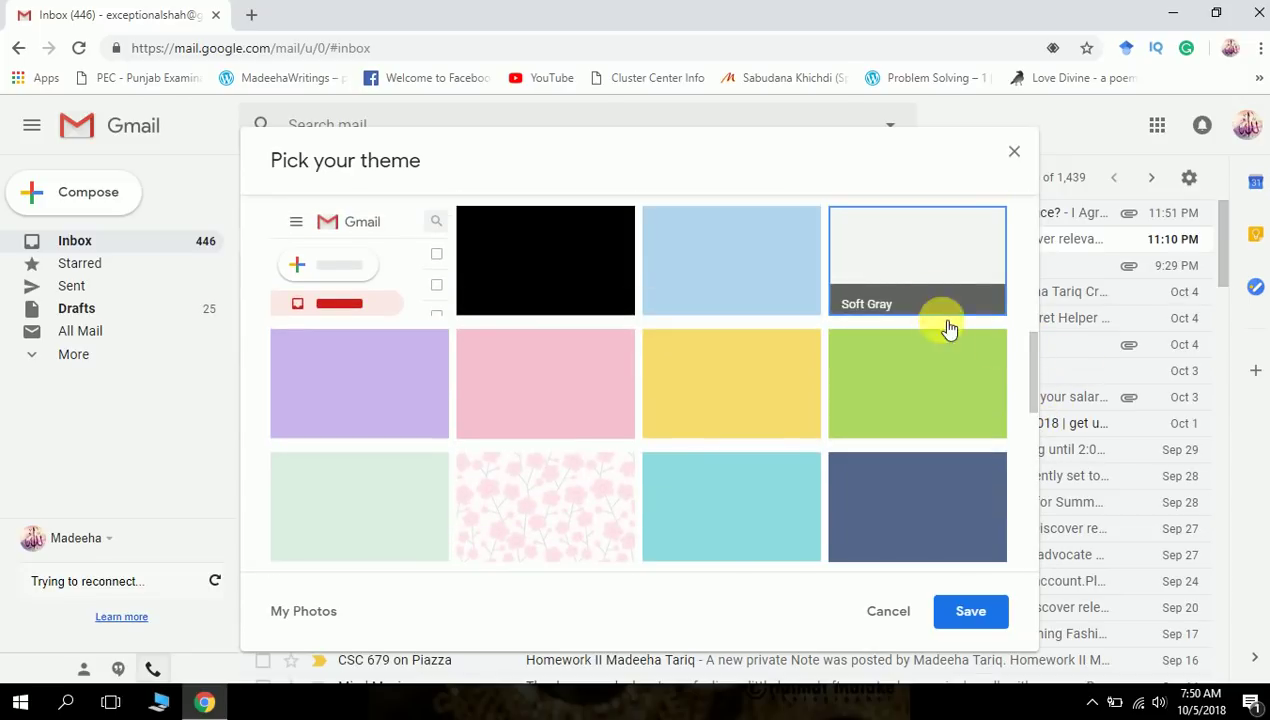
left_click_drag(1035, 380, 1022, 458)
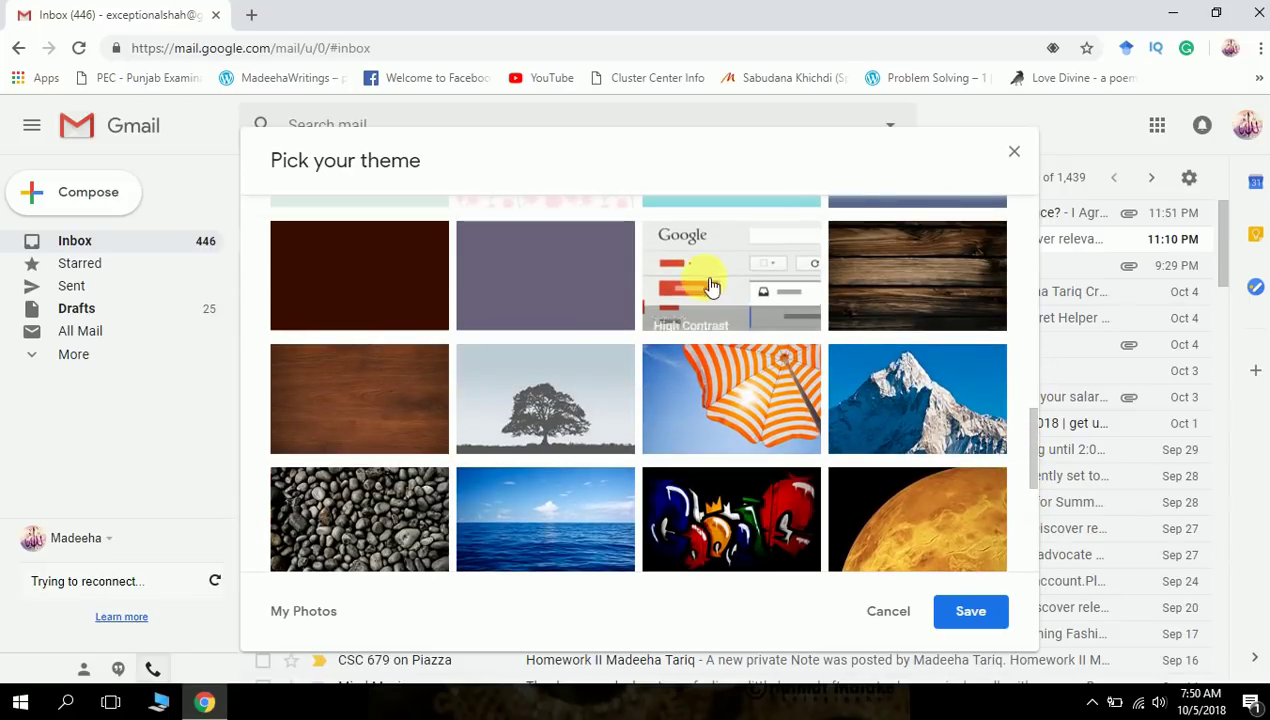
left_click(675, 270)
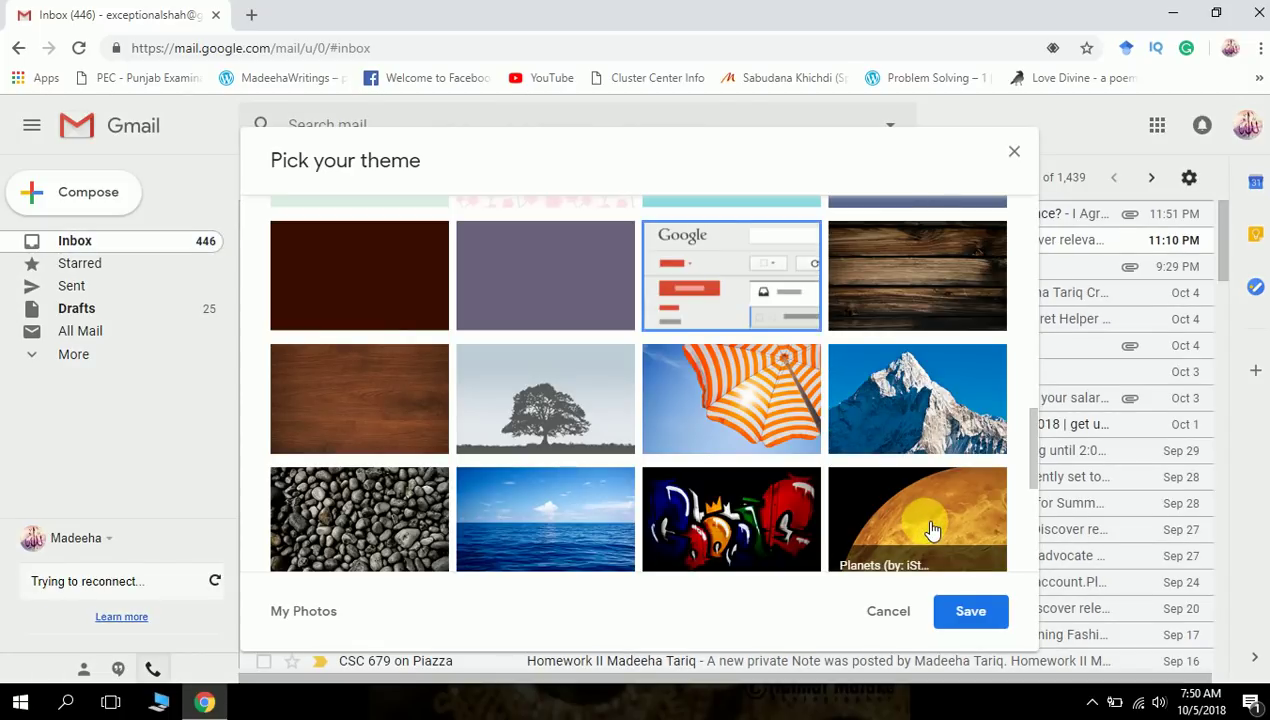
left_click(970, 614)
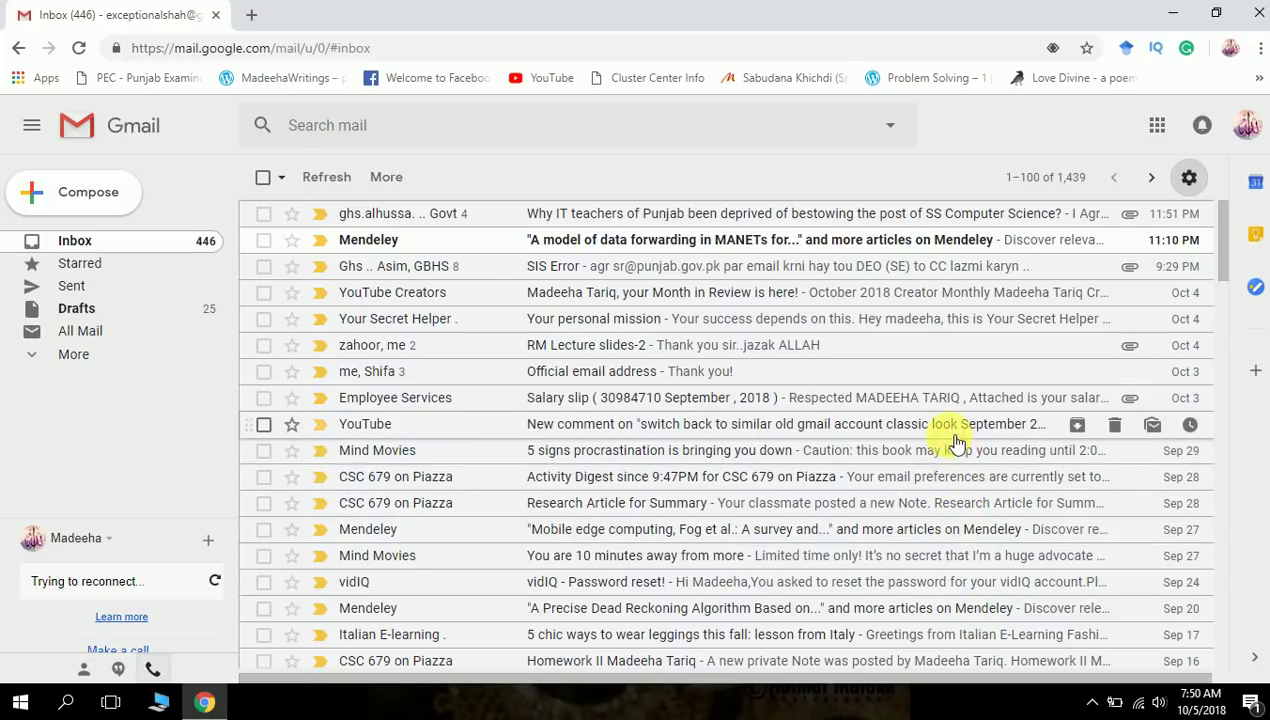
- Open the full Settings page from the gear menu and scroll down the General tab
left_click(1192, 180)
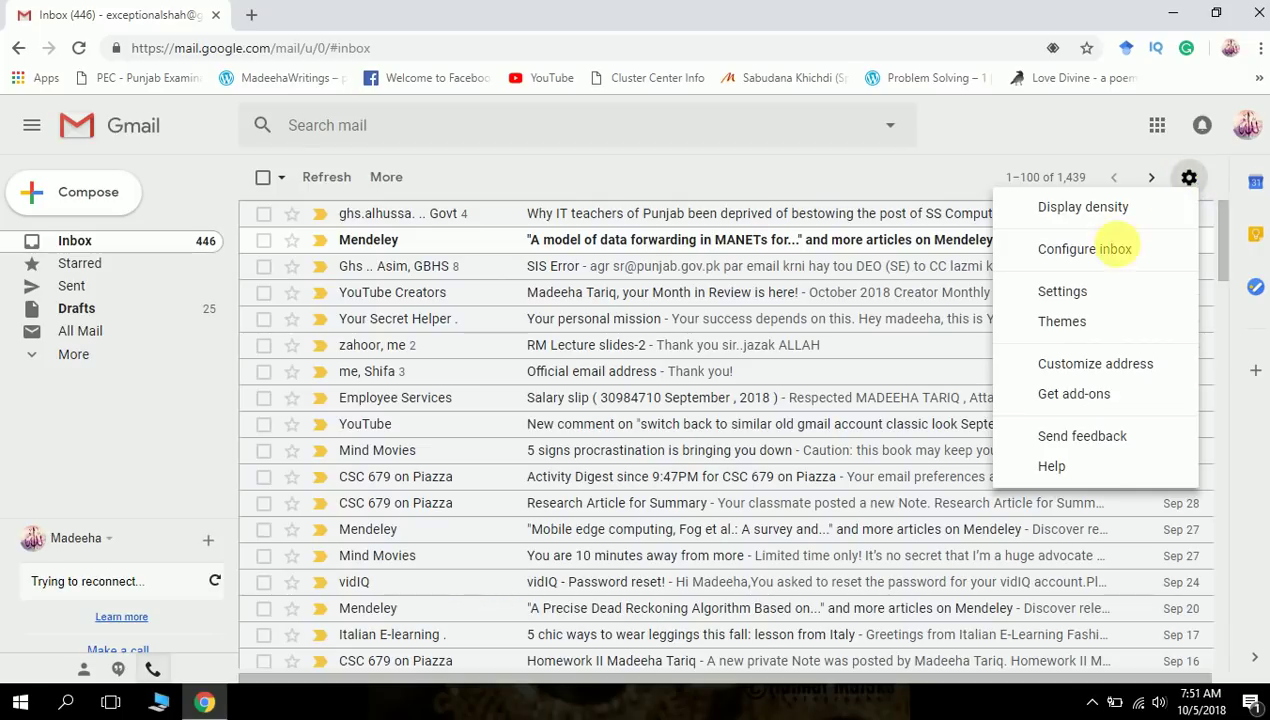
left_click(1088, 298)
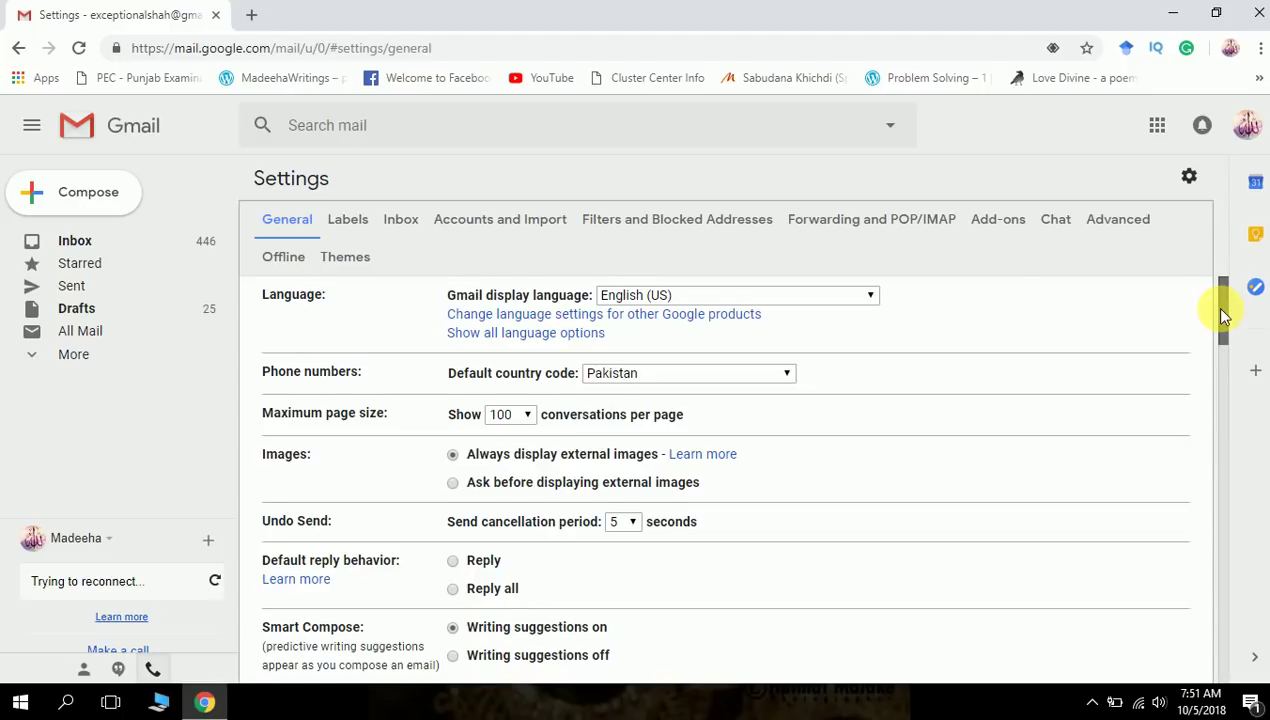
left_click_drag(1222, 316, 1220, 405)
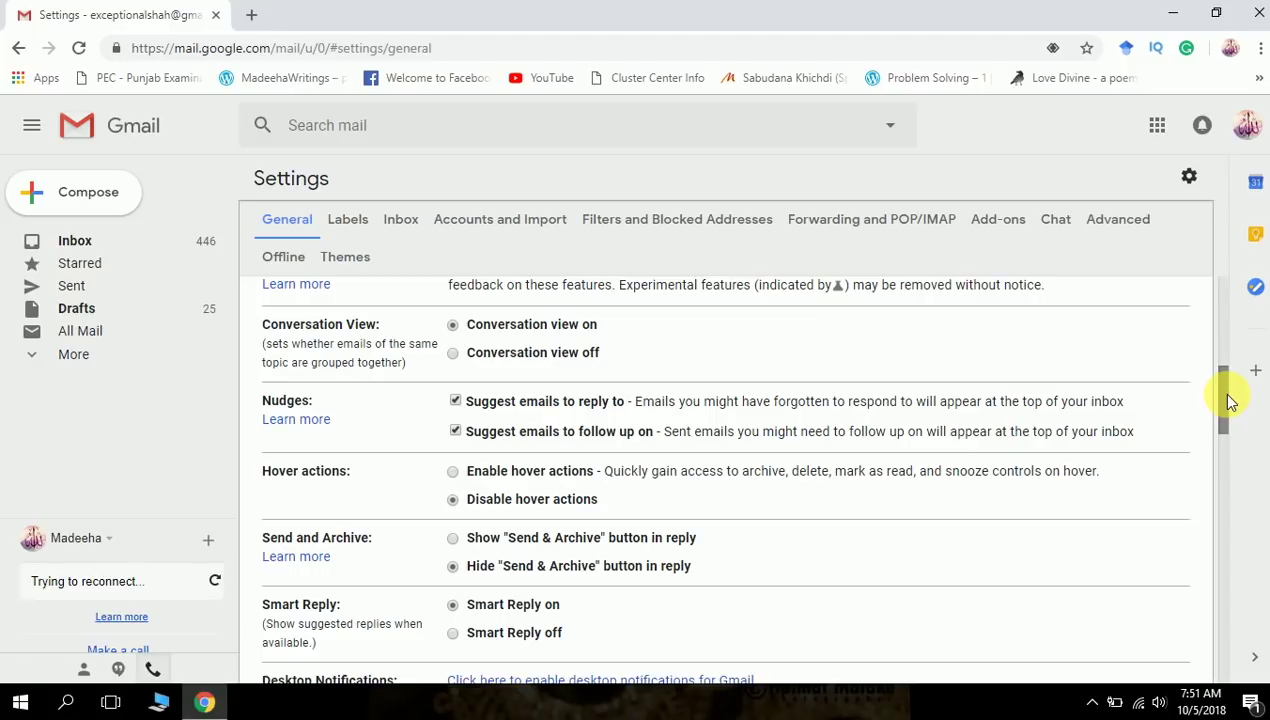
- Select the Smart Reply off option in General settings and scroll to the bottom
mouse_move(1228, 400)
left_mouse_down()
mouse_move(1228, 597)
mouse_move(1217, 429)
left_mouse_up()
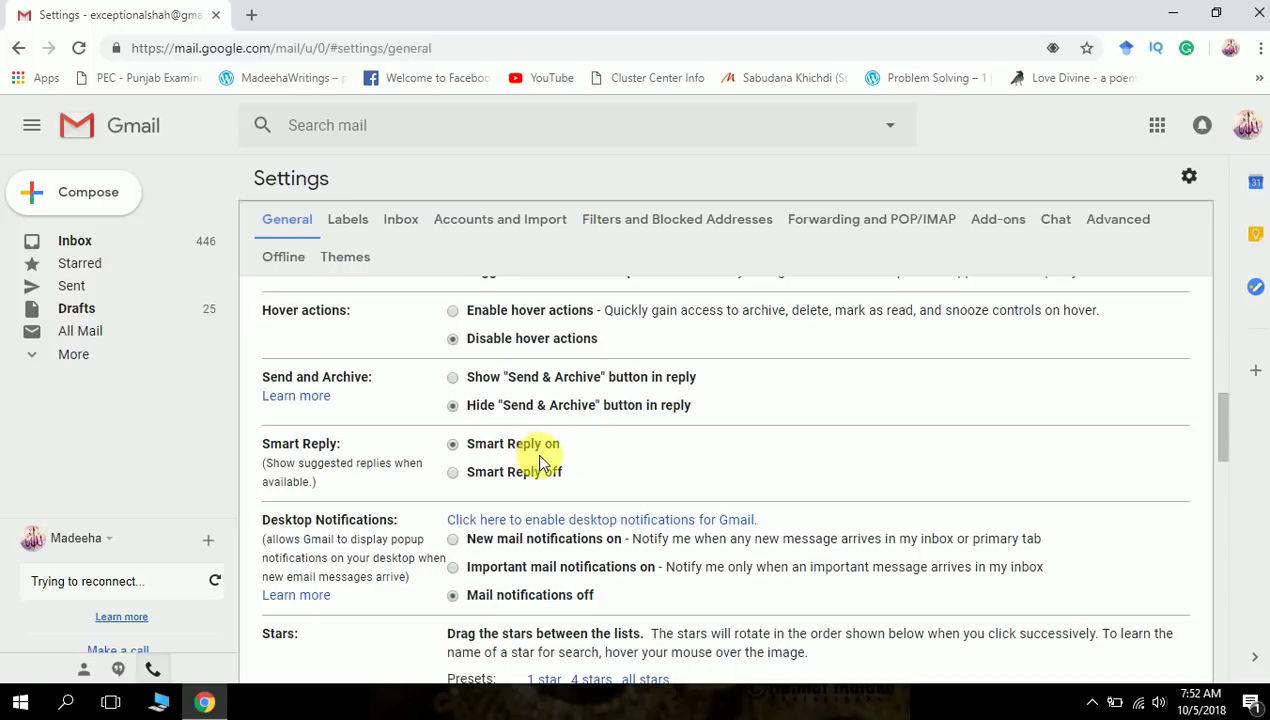
left_click(455, 476)
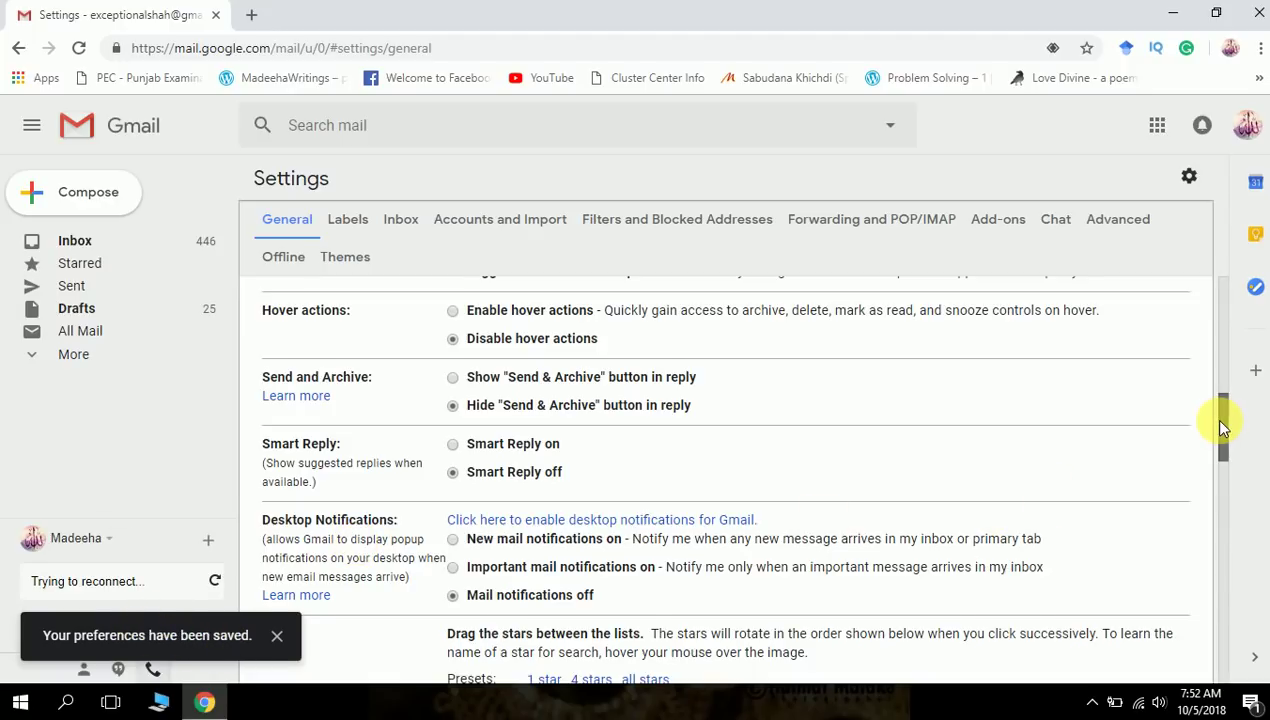
left_click_drag(1220, 427, 1210, 656)
- Save the General settings changes and hide the side panel to widen the inbox list
left_click(691, 580)
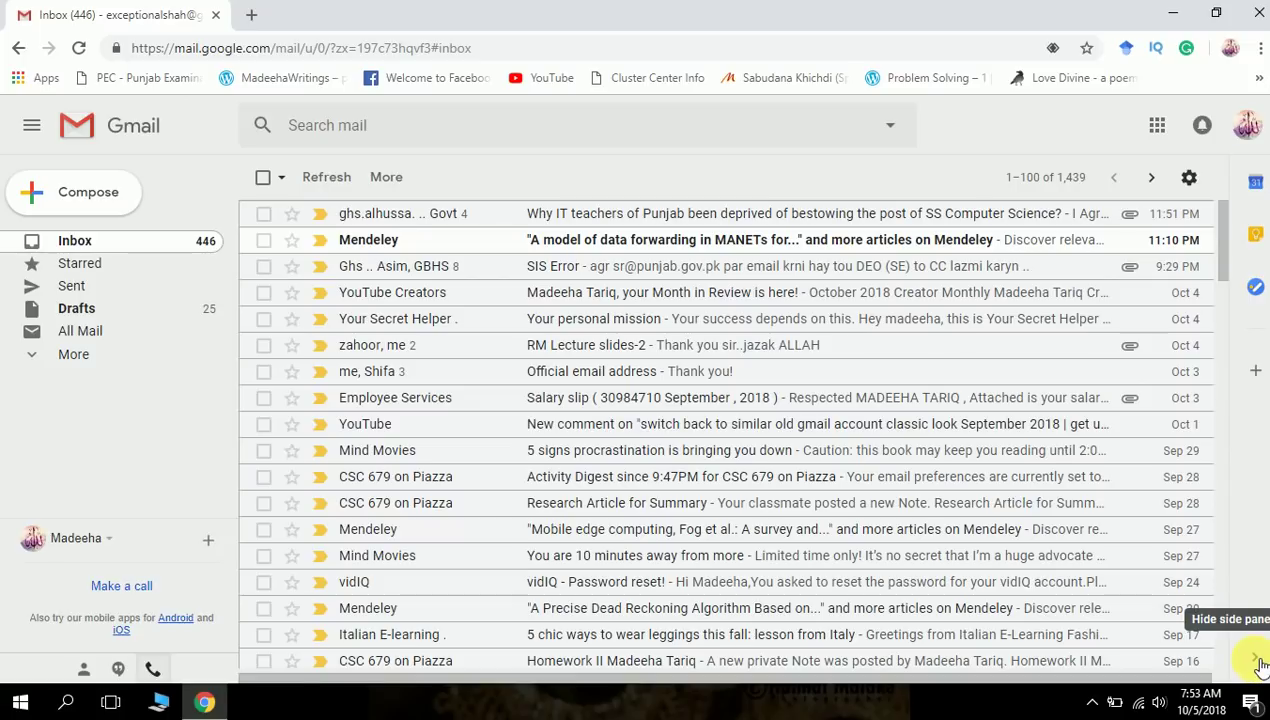
left_click(1260, 664)
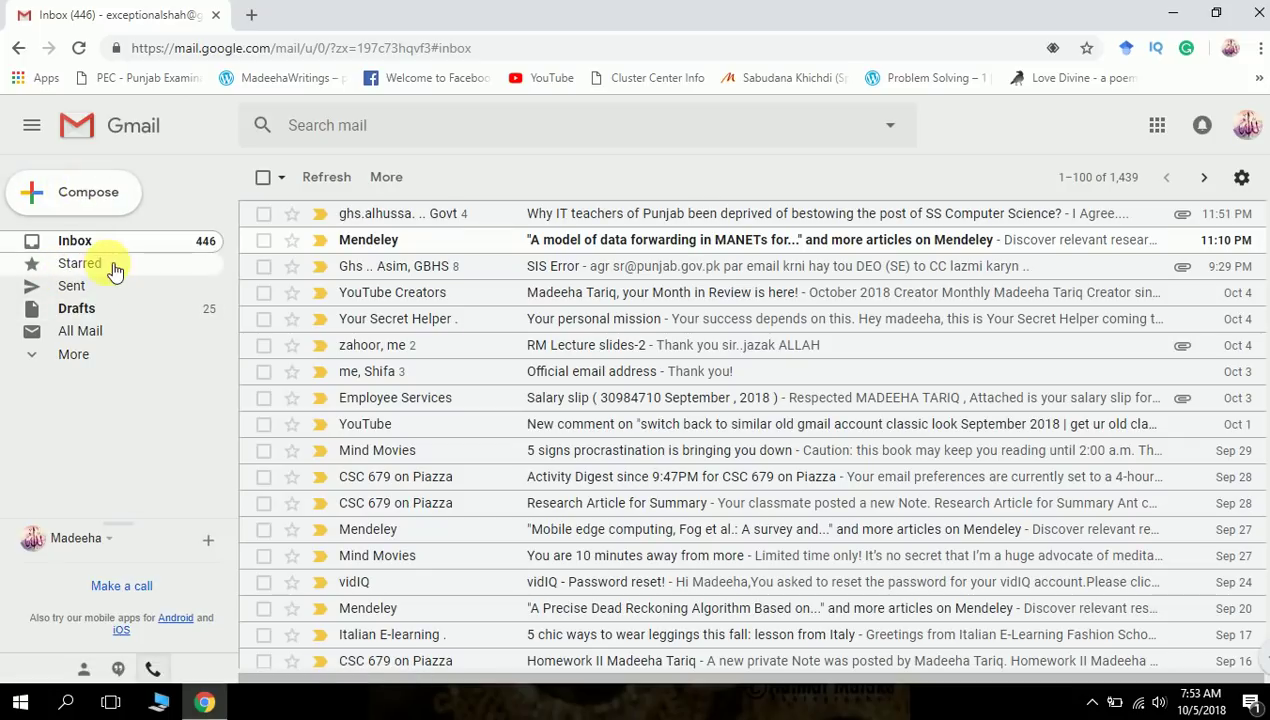
- Expand the sidebar's More list and go to Manage labels to reach the Labels settings
left_click(50, 356)
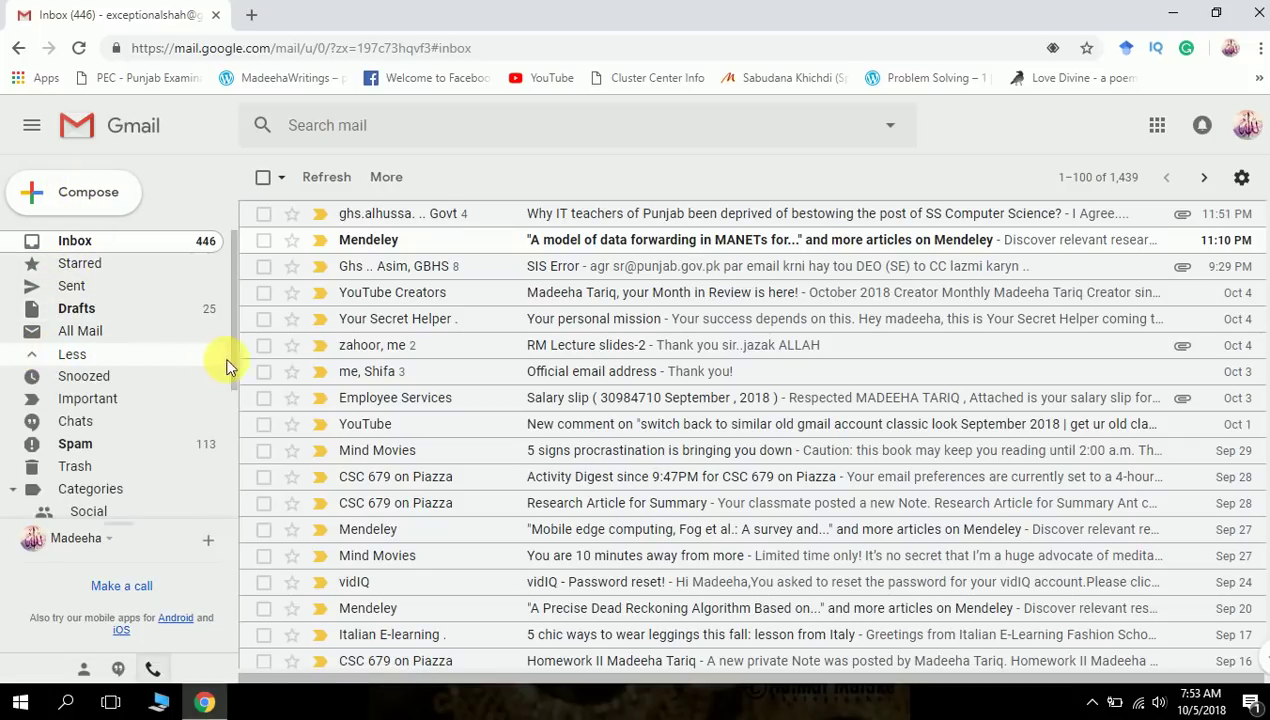
left_click_drag(231, 359, 244, 445)
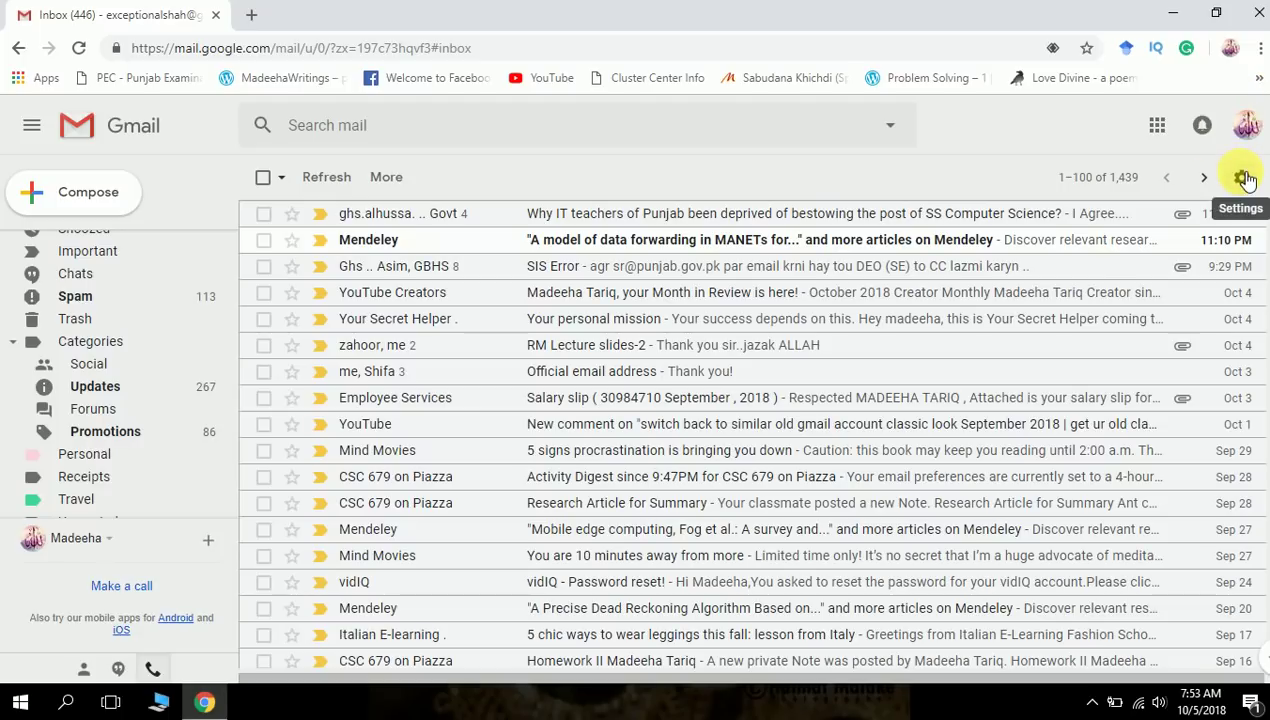
left_click(1243, 178)
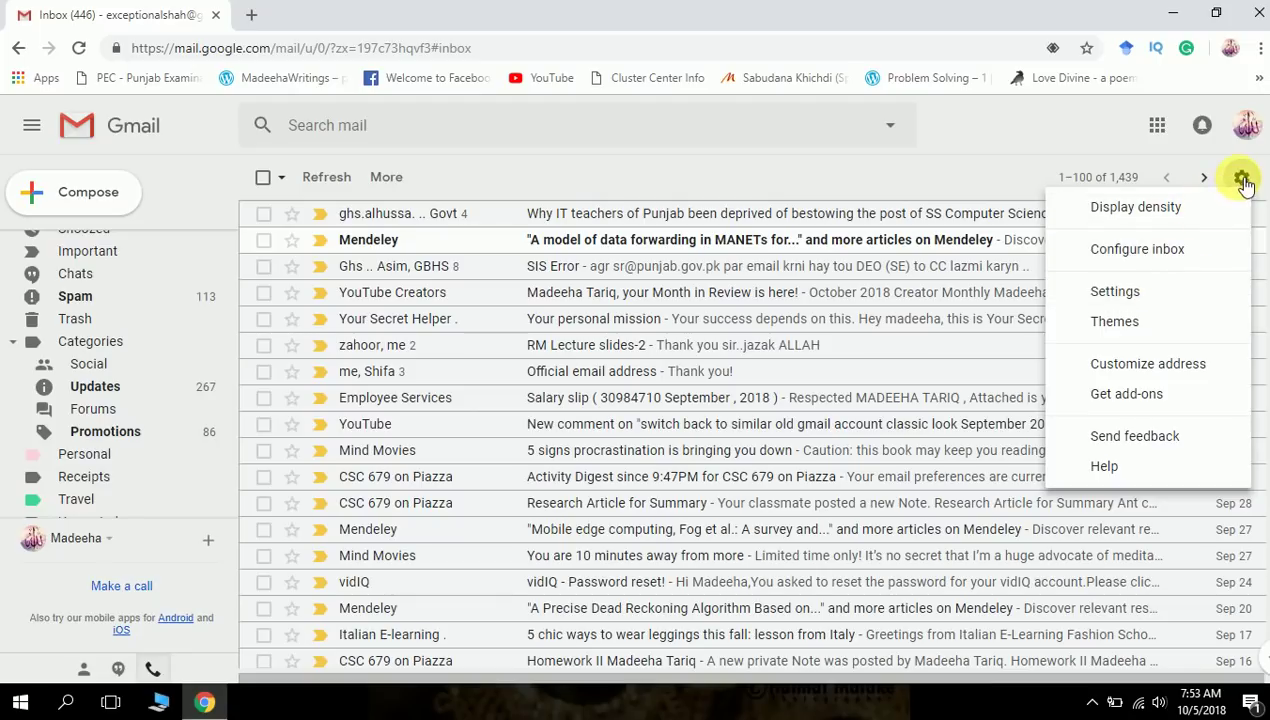
left_click(1241, 177)
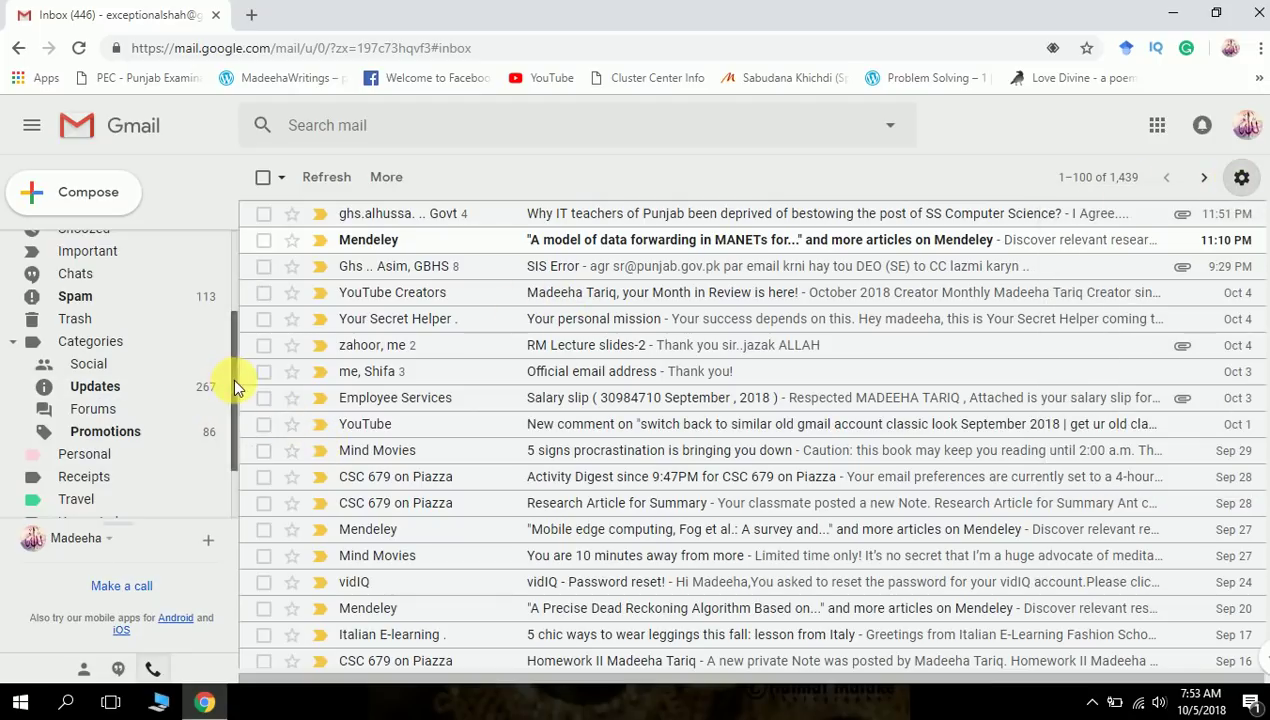
left_click_drag(232, 377, 229, 450)
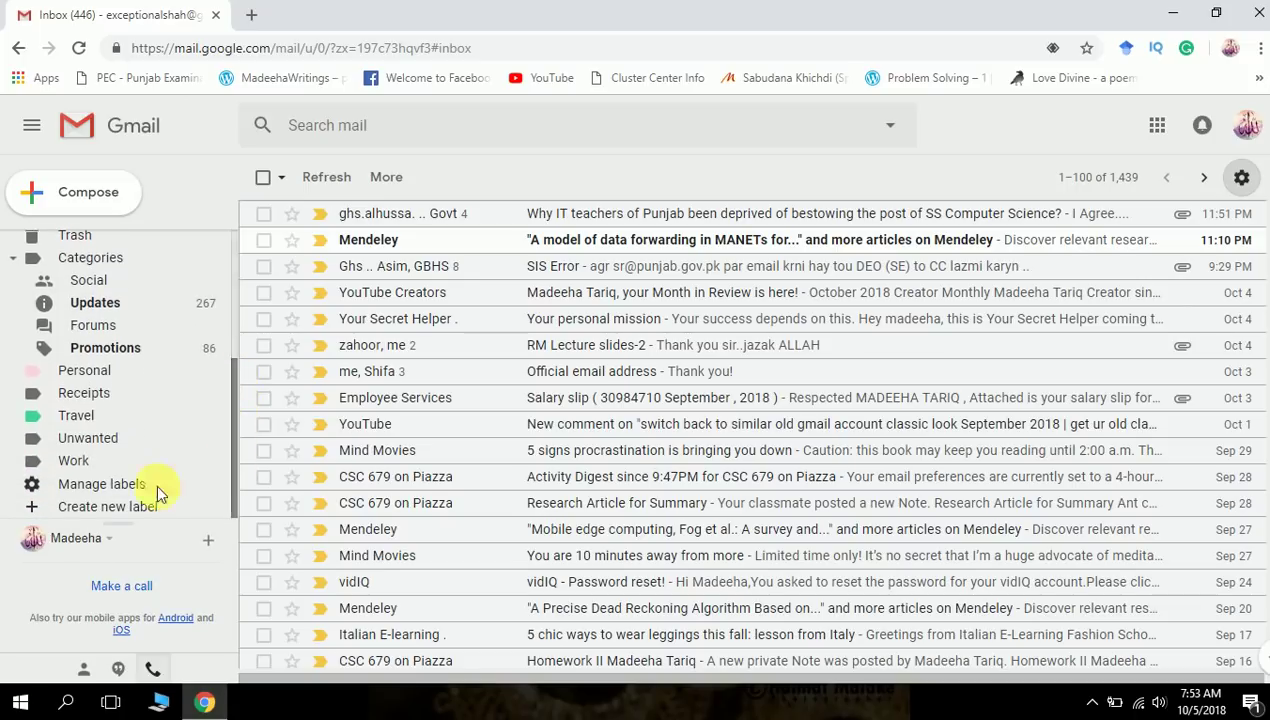
left_click(92, 500)
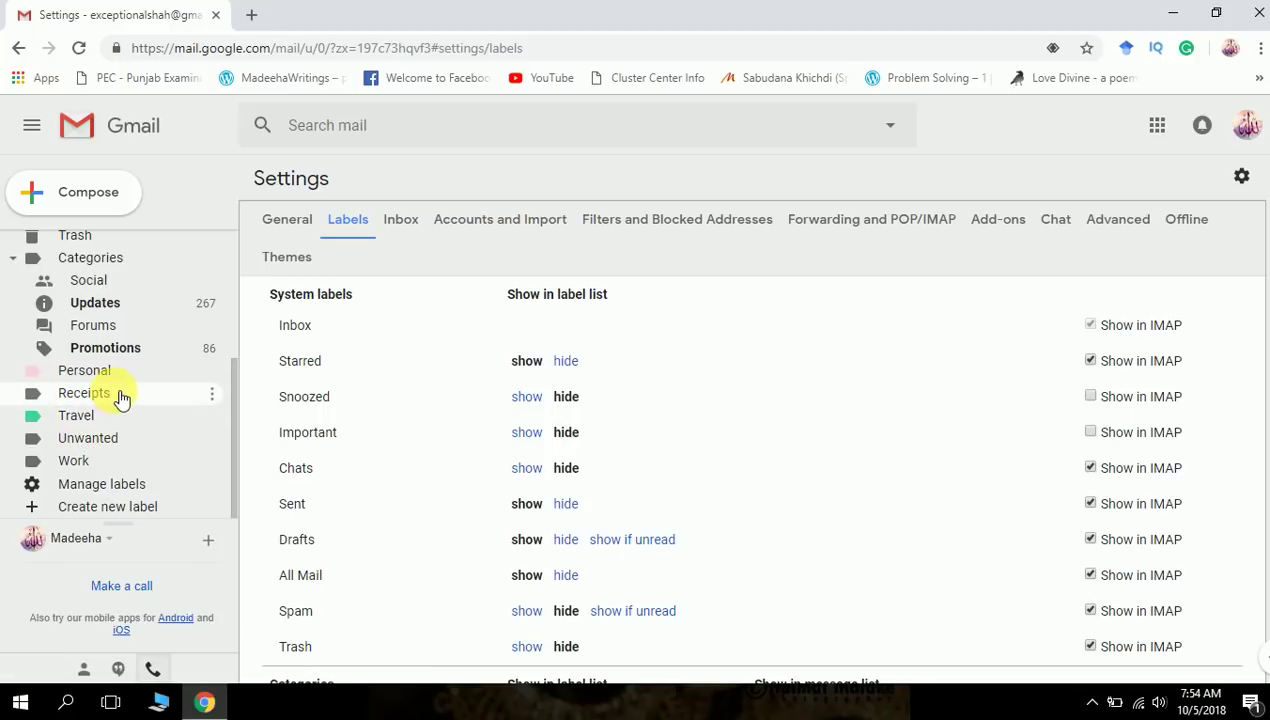
- Set the Receipts label colour to pink from its sidebar options menu
left_click(215, 397)
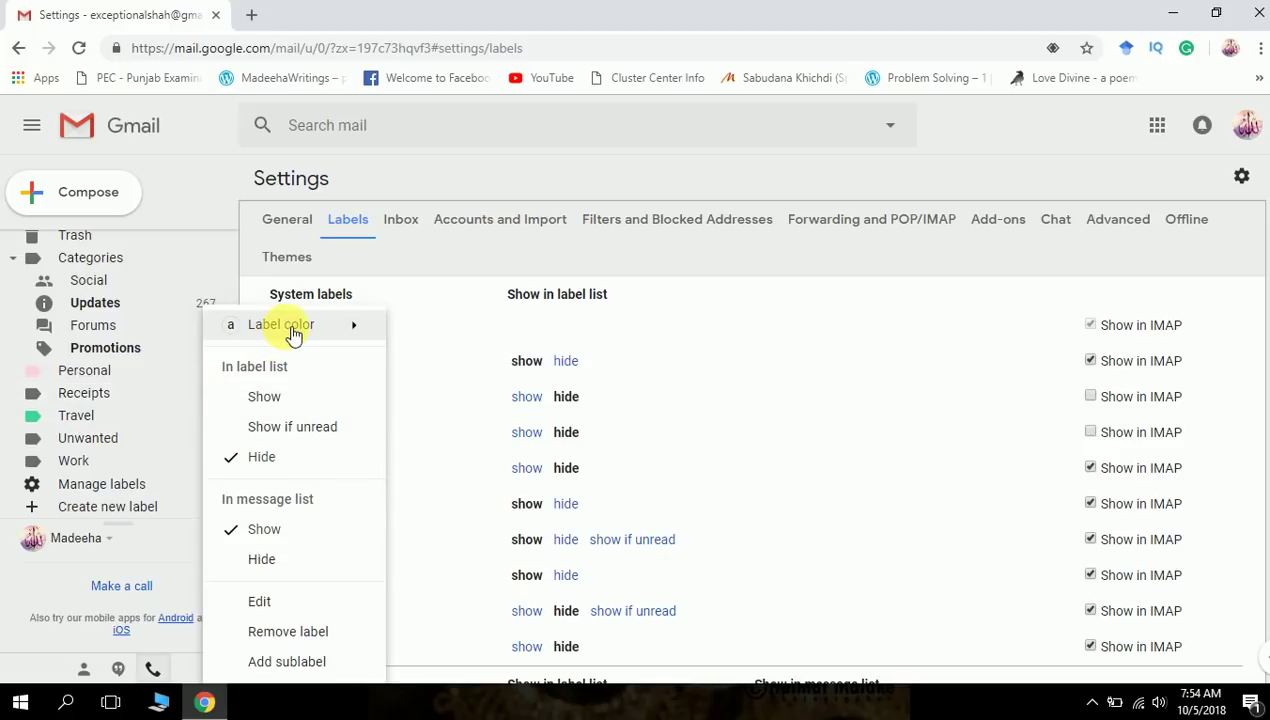
mouse_move(293, 334)
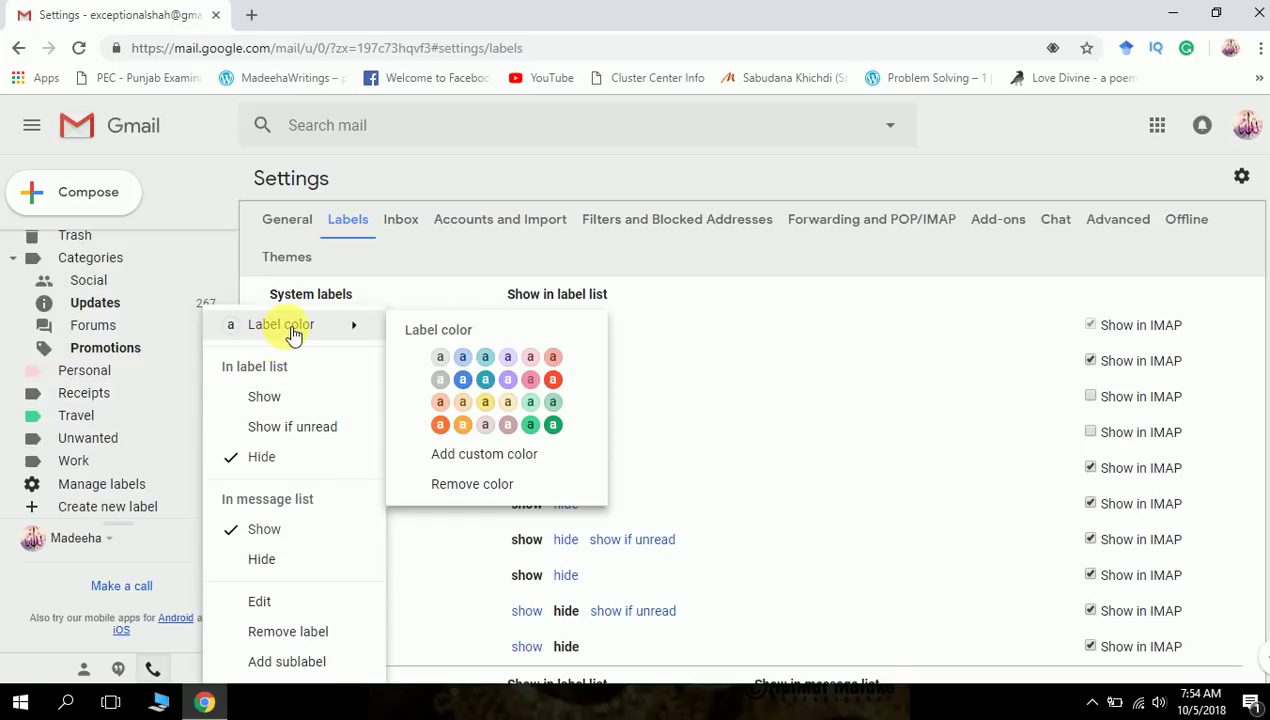
left_click(556, 368)
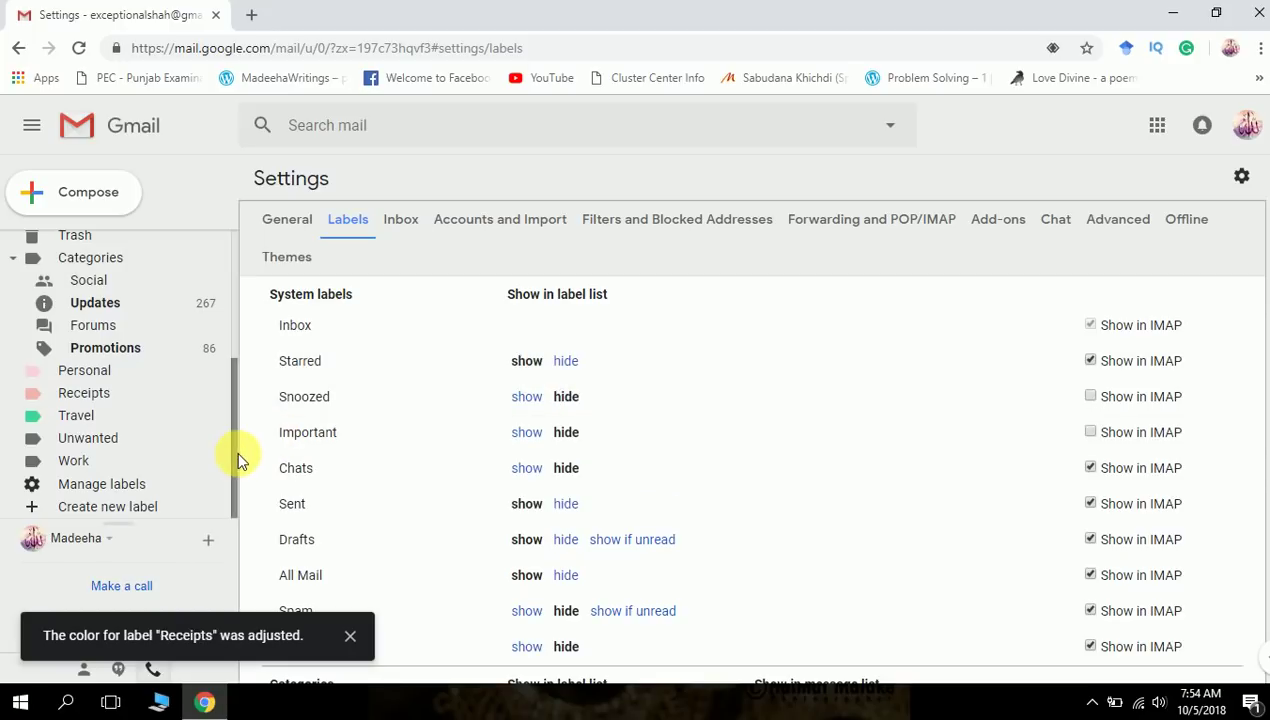
left_click_drag(236, 449, 238, 289)
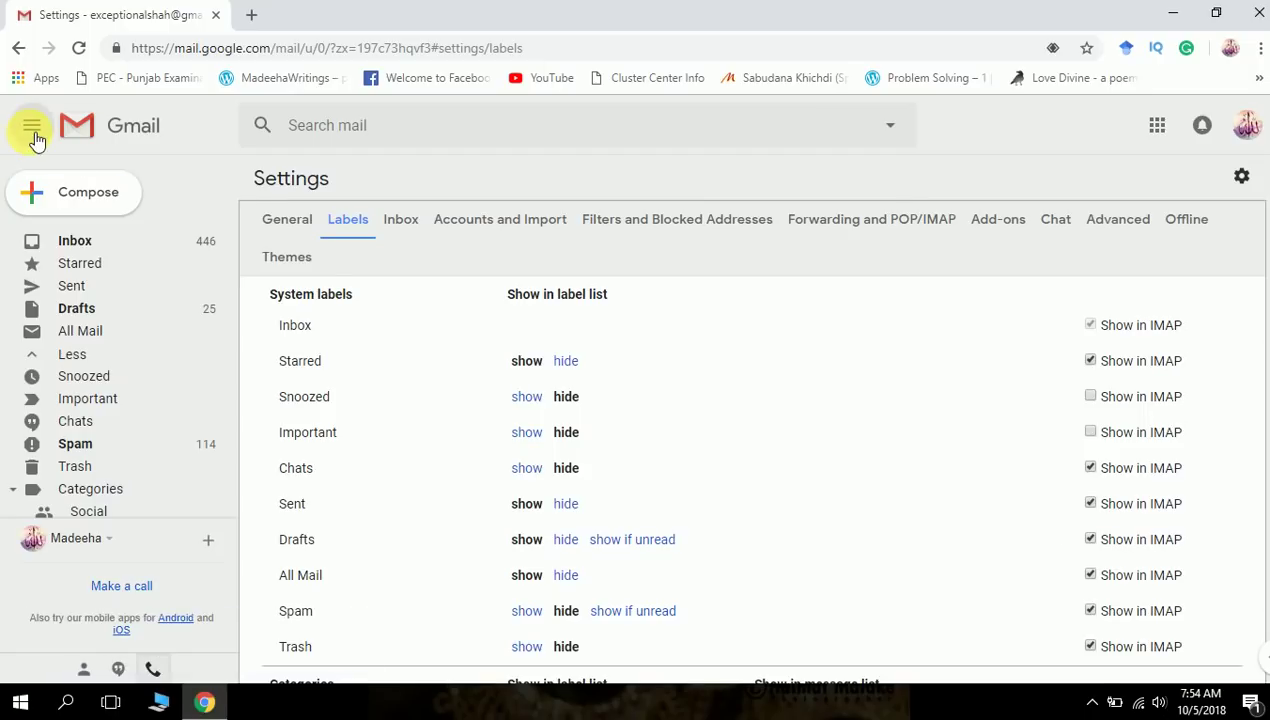
- Go back to Inbox and collapse the main menu so only icons show
left_click(33, 130)
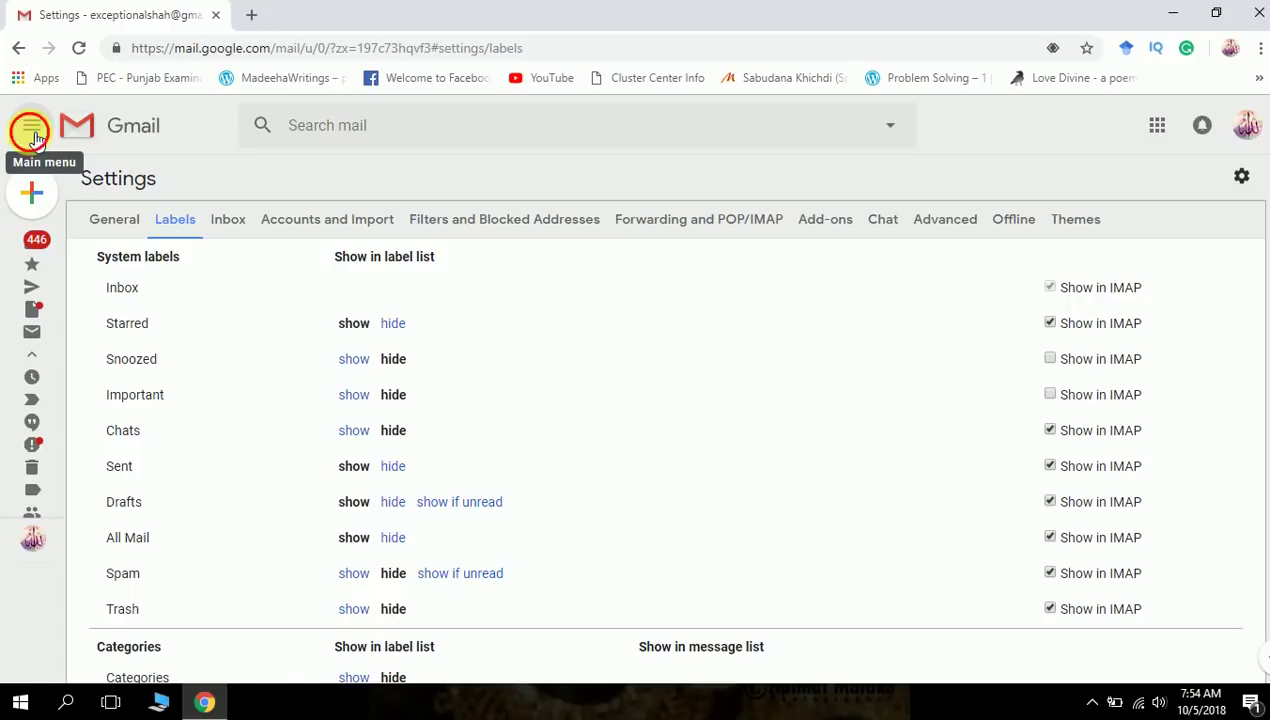
left_click(33, 130)
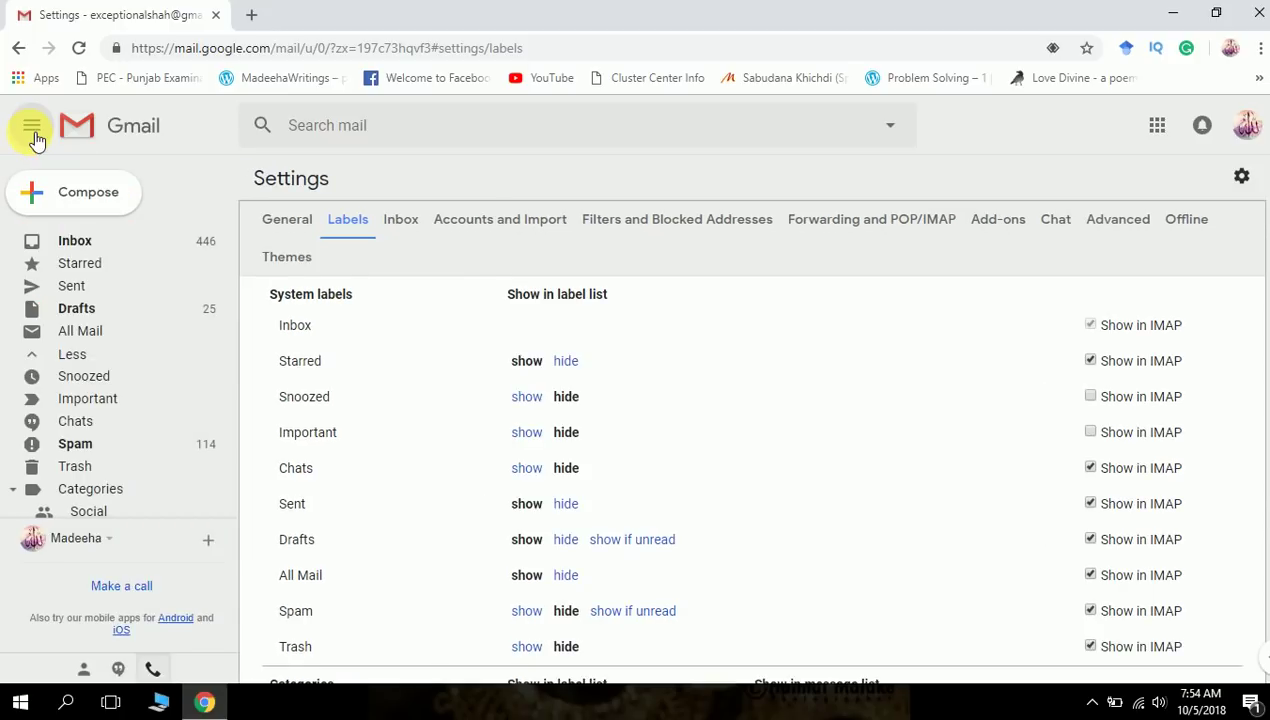
left_click(70, 243)
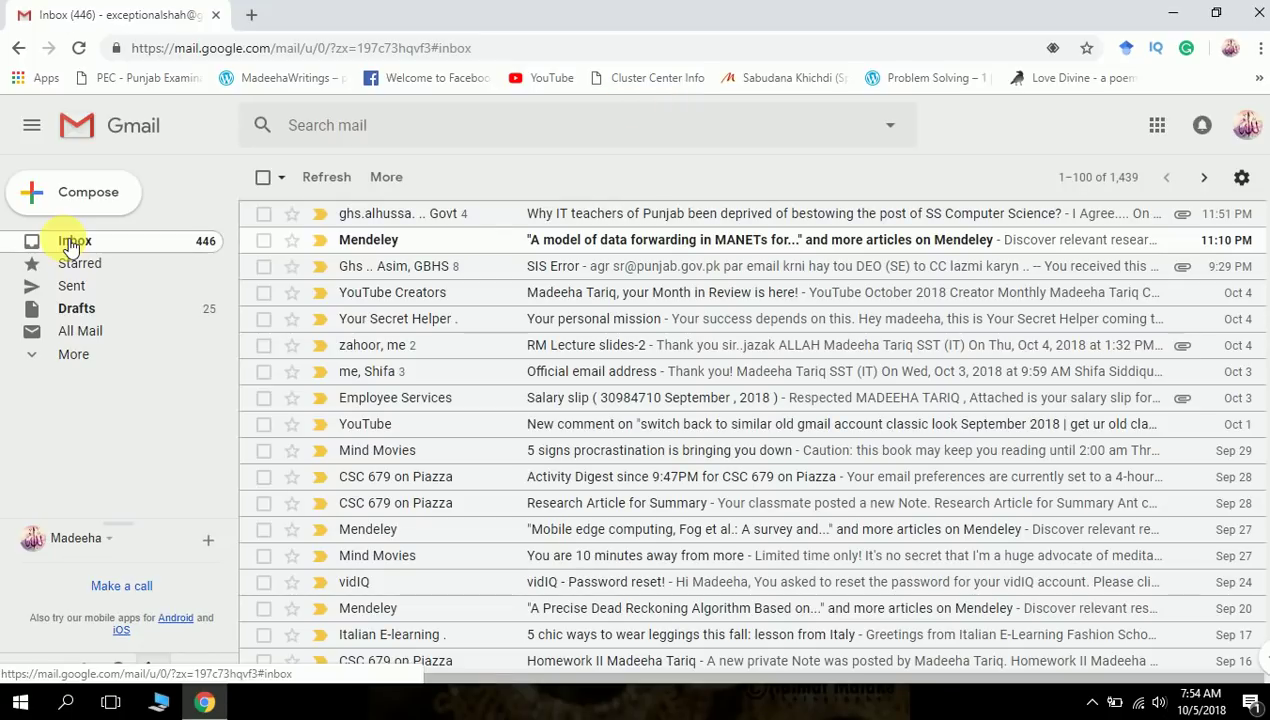
left_click(34, 128)
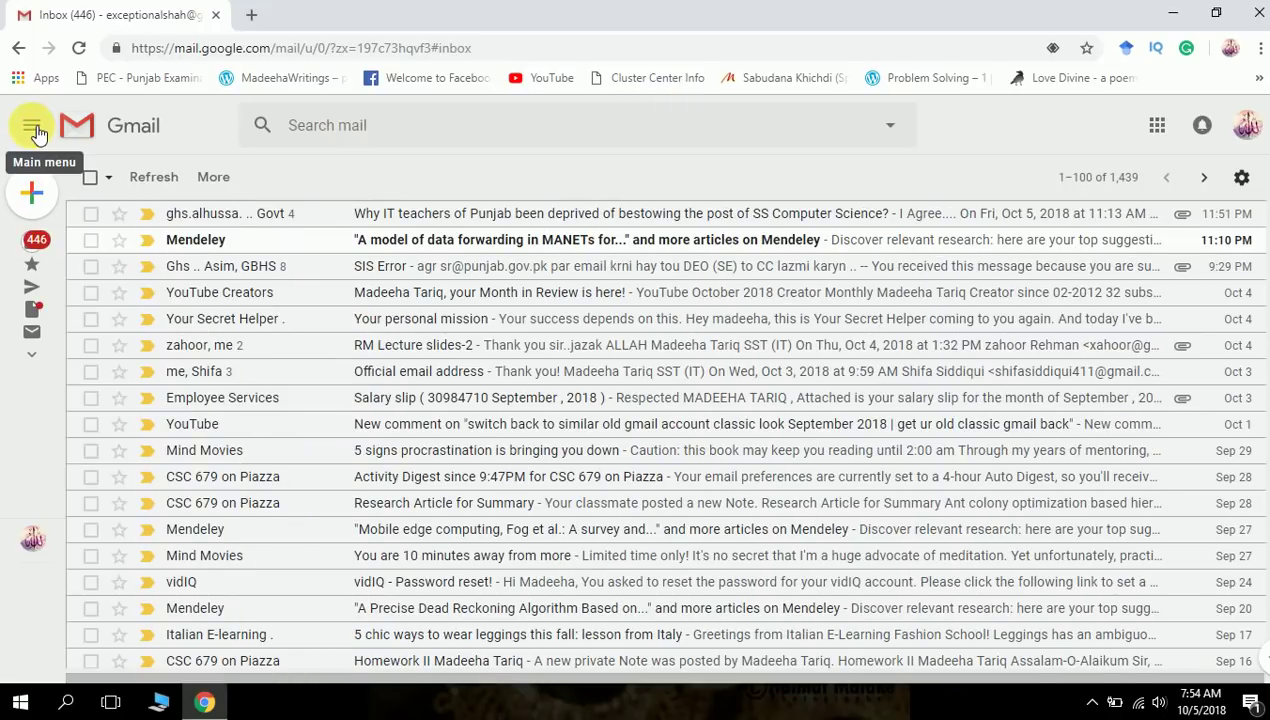
- Reveal the remaining sidebar labels under More
mouse_move(34, 249)
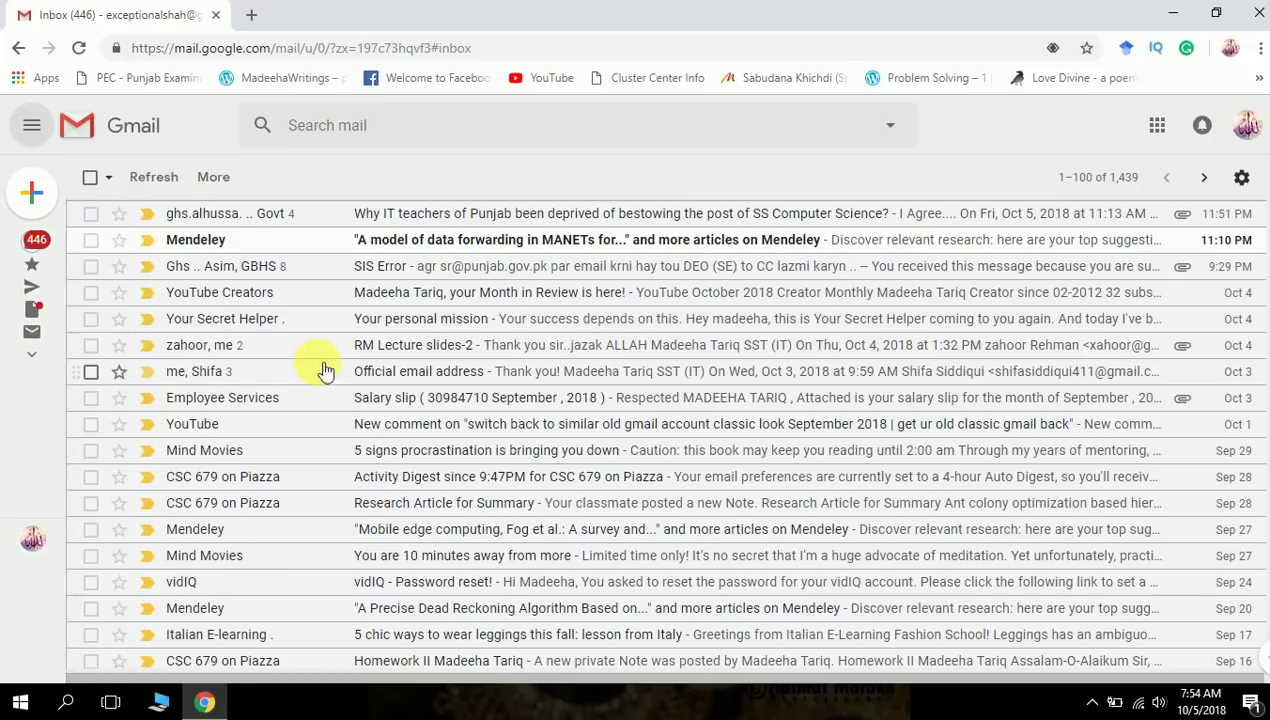
mouse_move(32, 330)
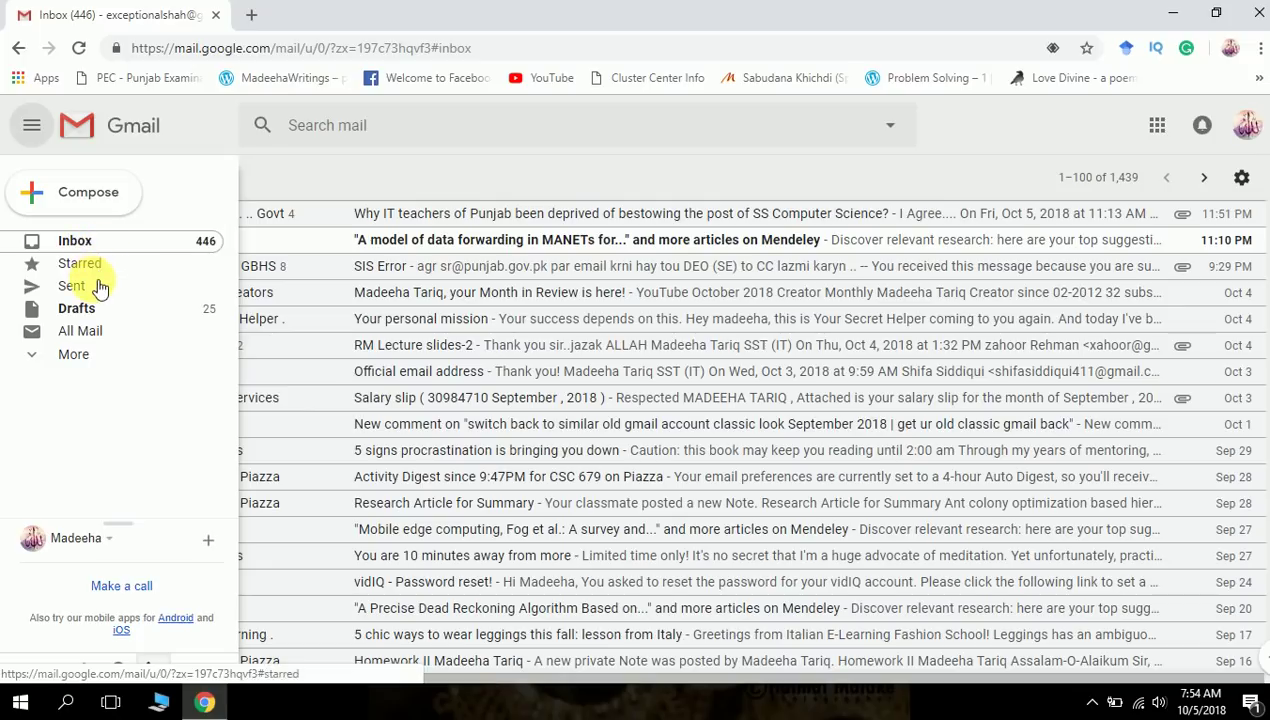
left_click(92, 360)
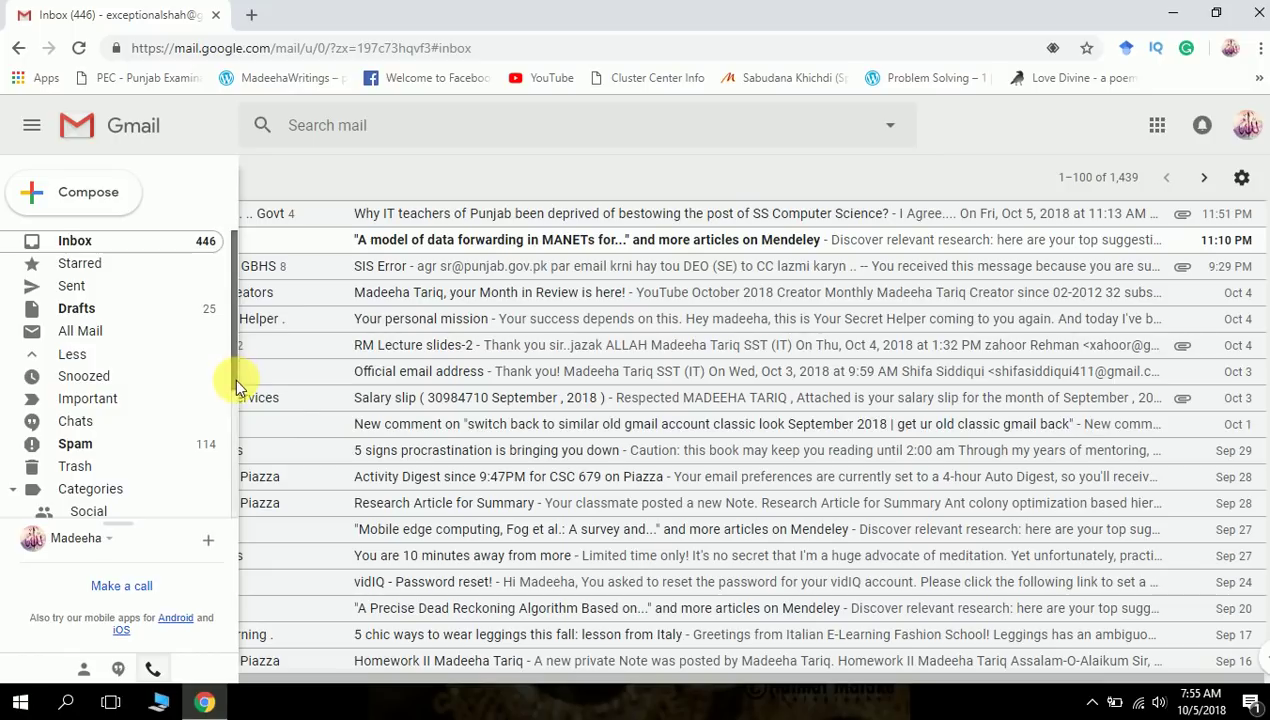
mouse_move(234, 377)
left_mouse_down()
mouse_move(231, 512)
mouse_move(231, 377)
left_mouse_up()
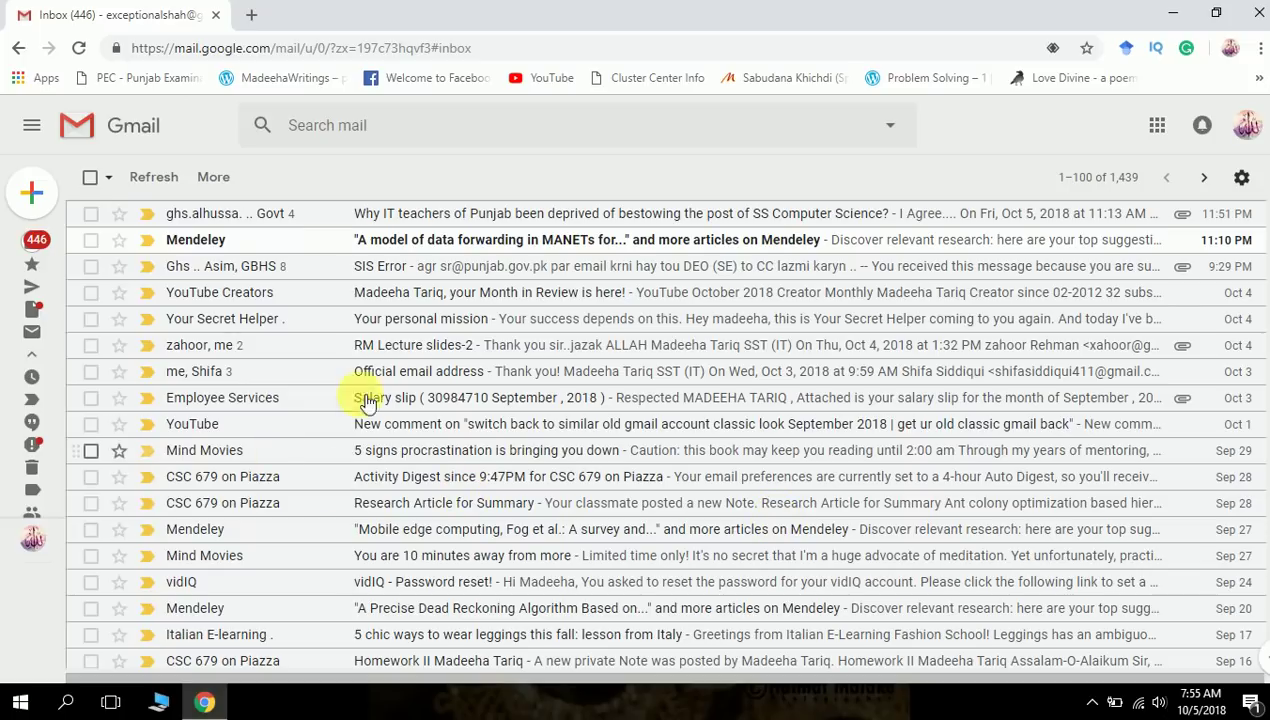
left_click(468, 373)
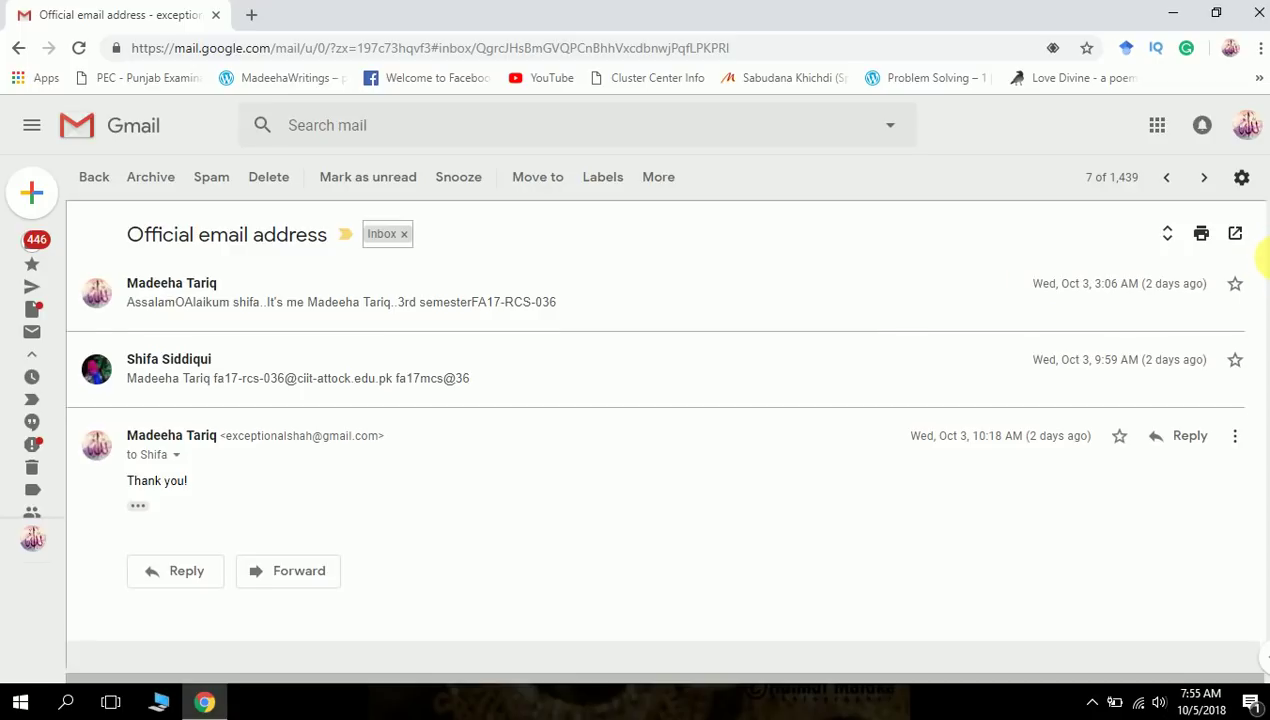
scroll(1262, 260, "down", 1)
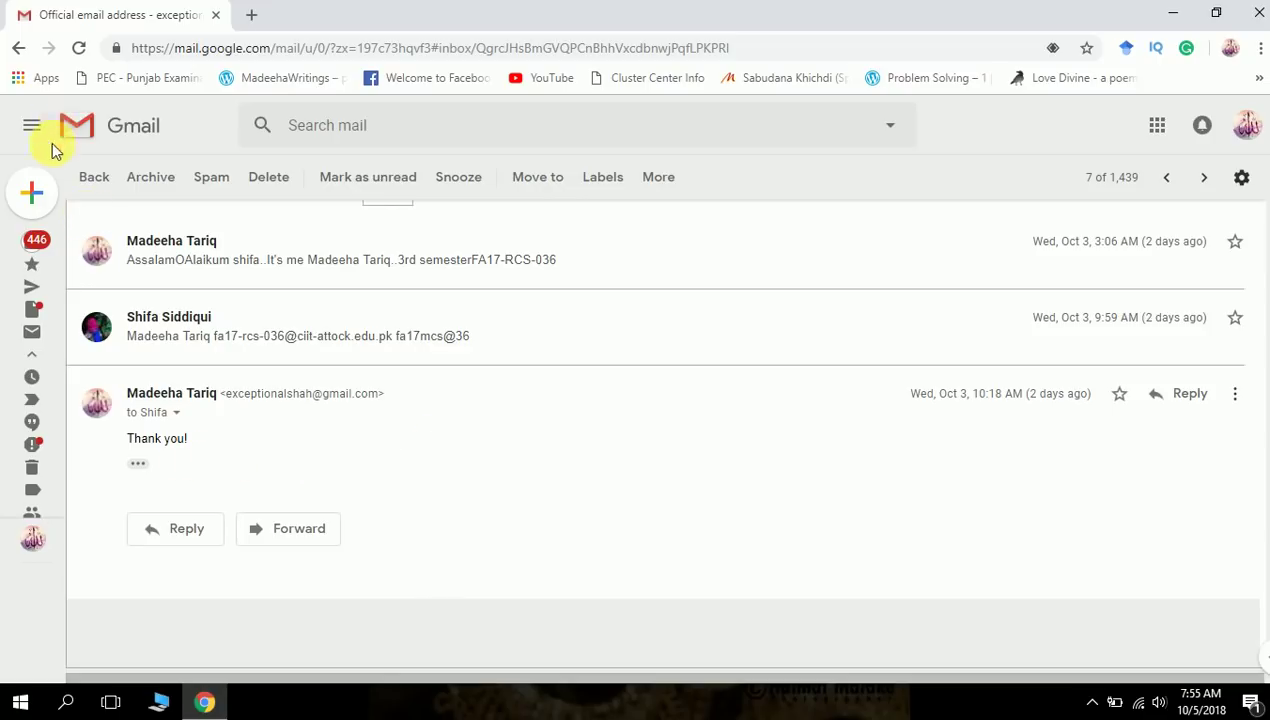
left_click(19, 50)
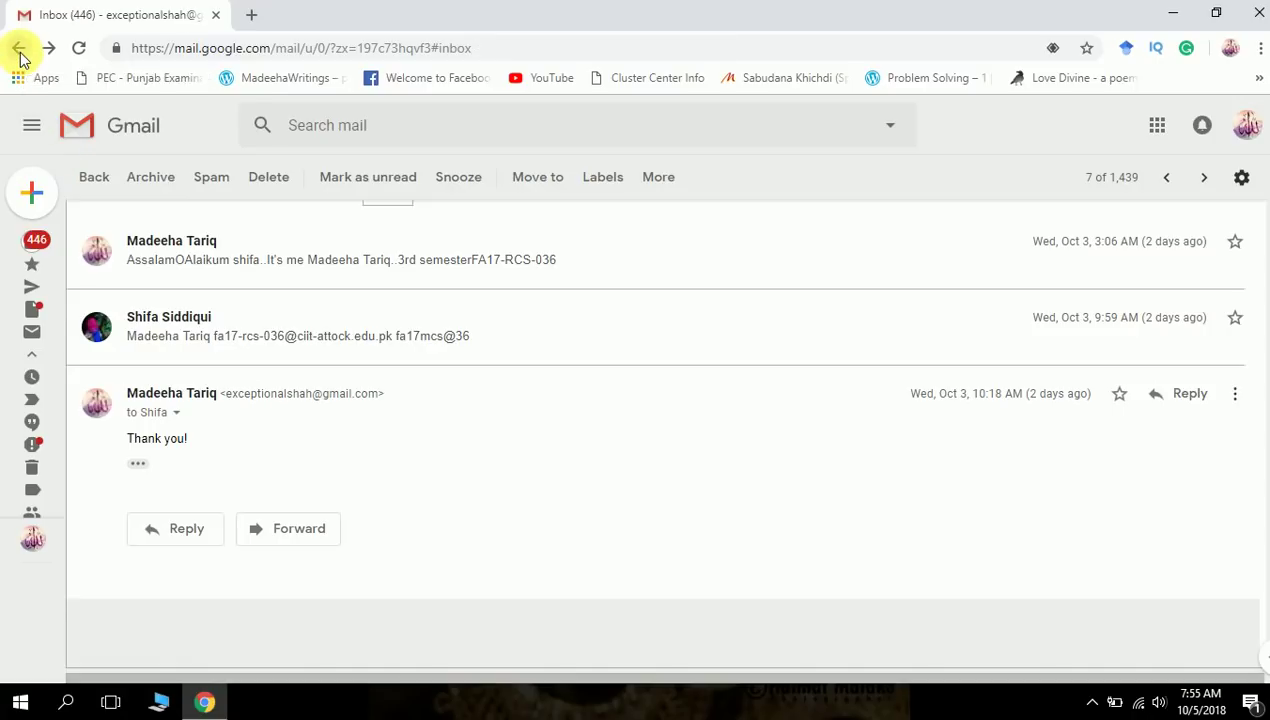